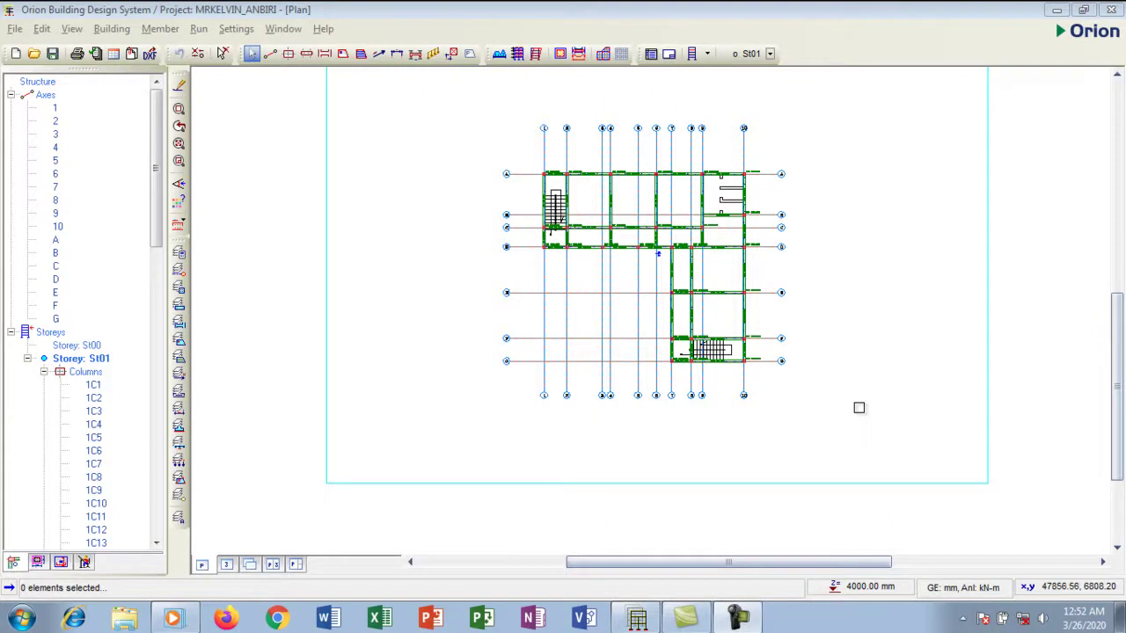
# Look through the axes, storeys, columns and beams listed in the structure tree
pyautogui.moveTo(512, 172)
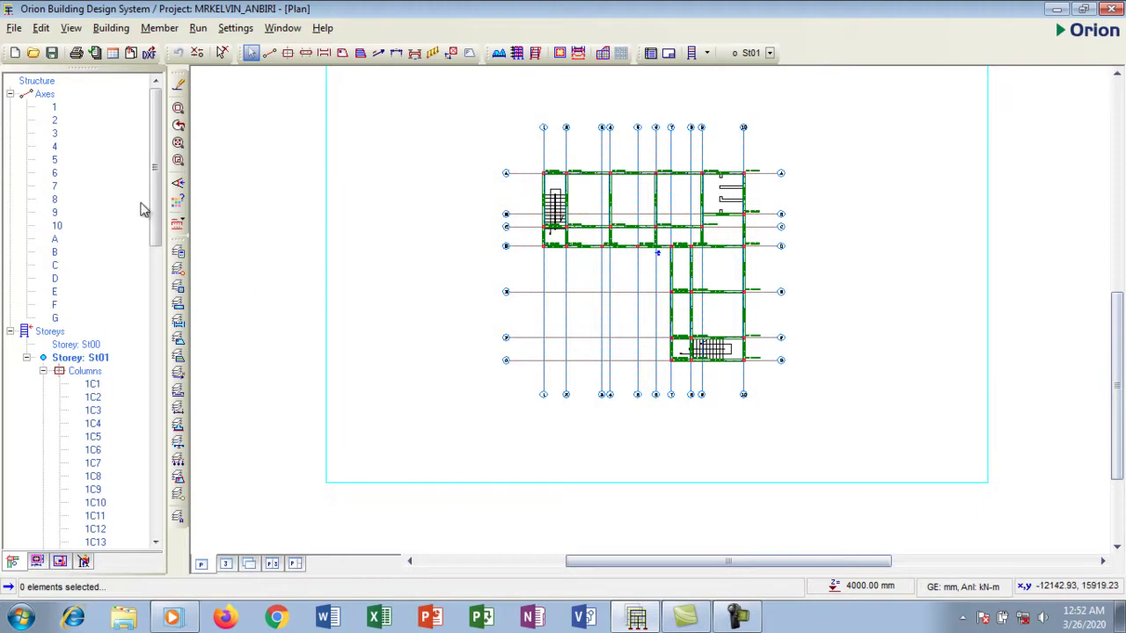
pyautogui.moveTo(155, 161); pyautogui.dragTo(150, 297)
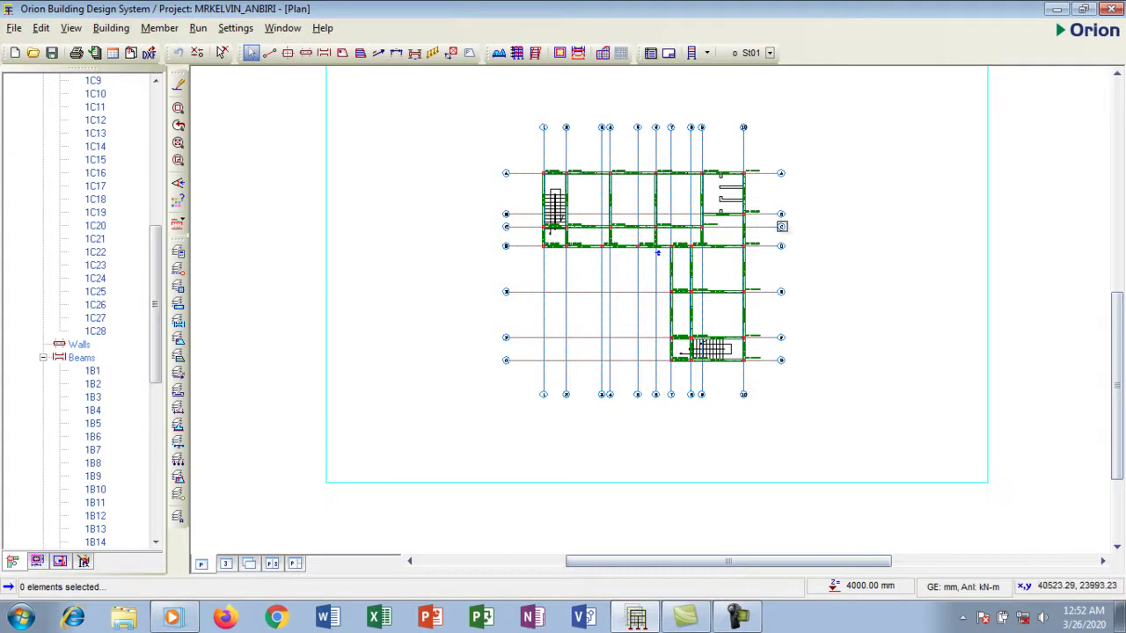
pyautogui.moveTo(686, 237)
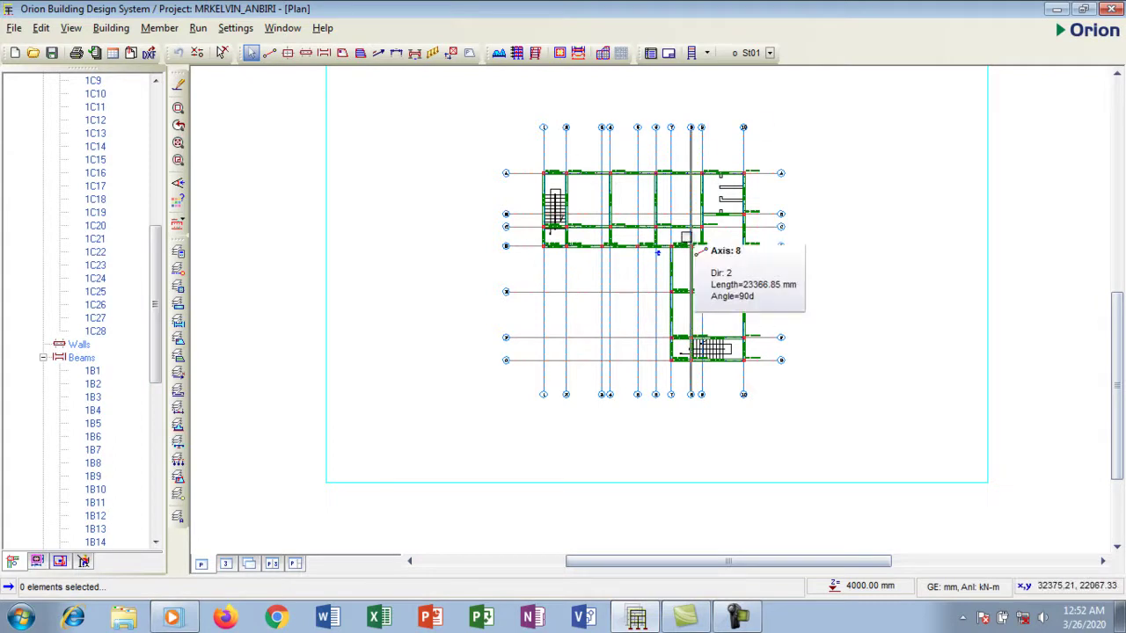
pyautogui.moveTo(150, 314); pyautogui.dragTo(156, 94)
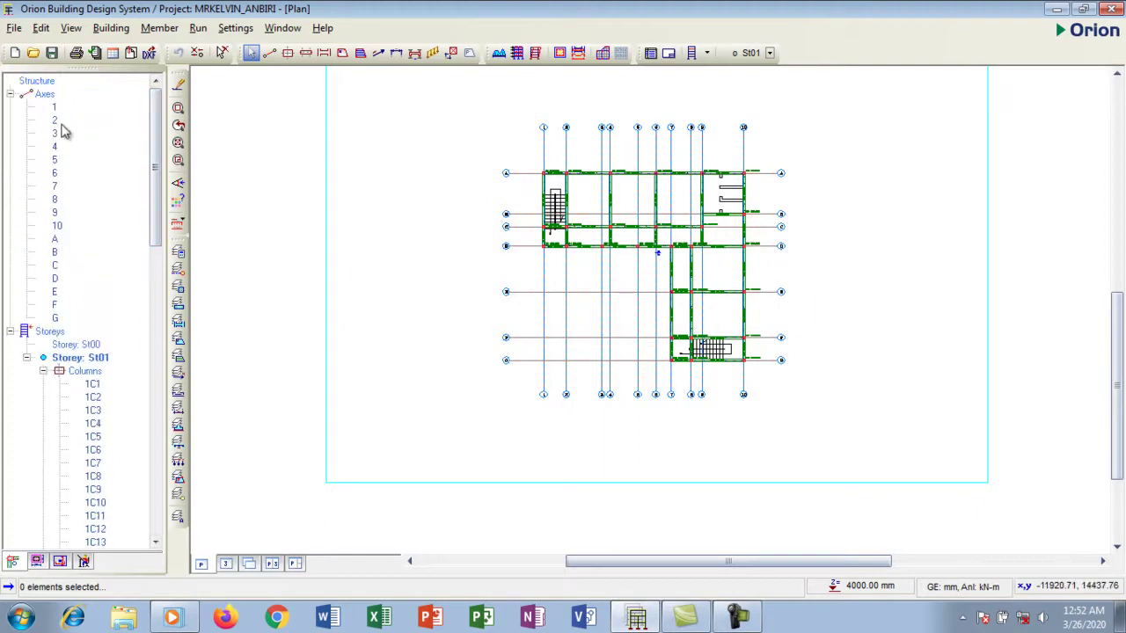
pyautogui.moveTo(156, 140); pyautogui.dragTo(147, 211)
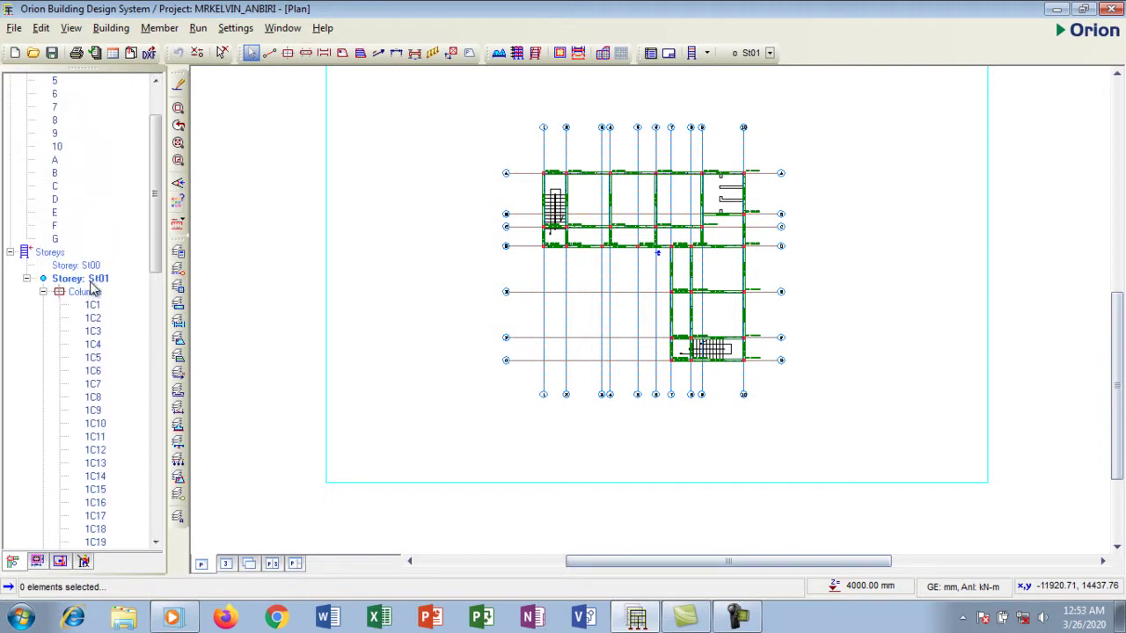
pyautogui.moveTo(152, 261); pyautogui.dragTo(155, 193)
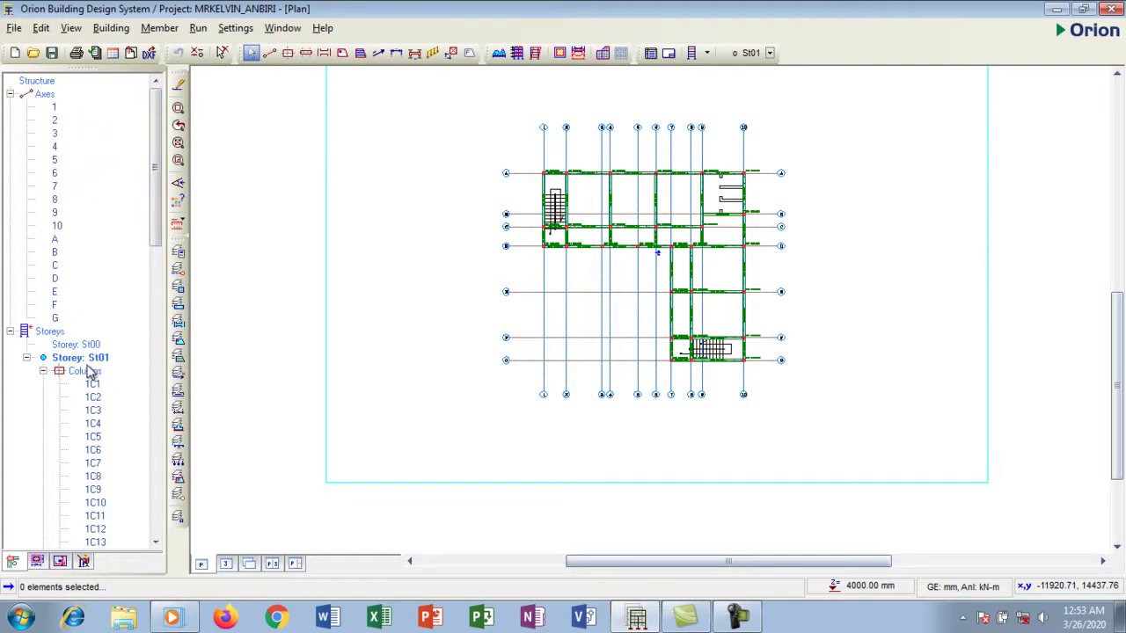
pyautogui.moveTo(157, 160); pyautogui.dragTo(155, 220)
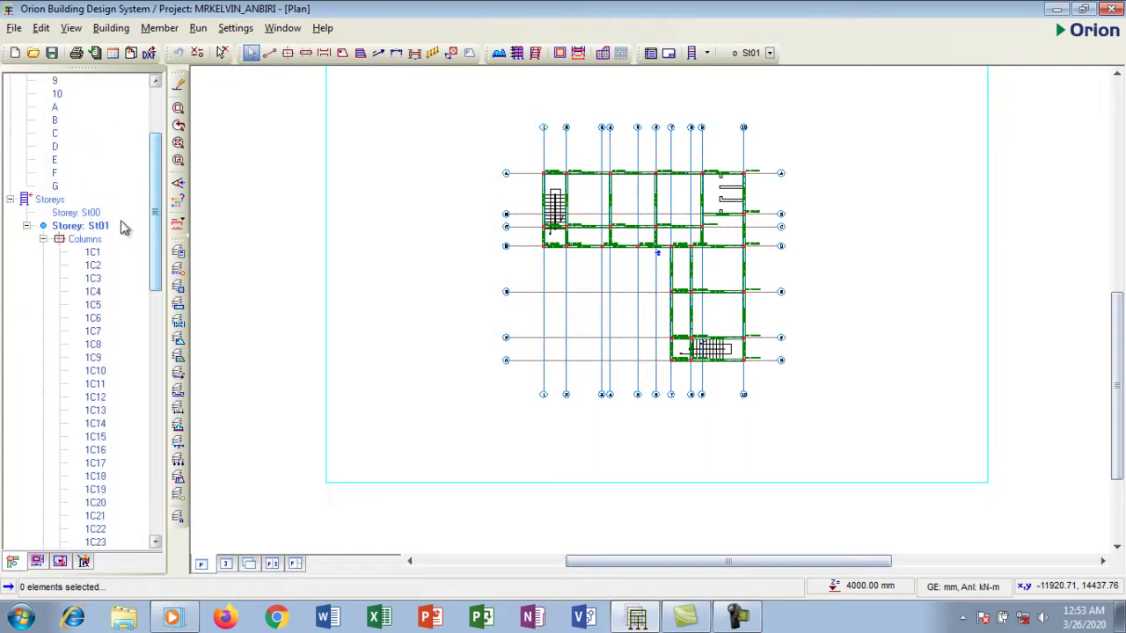
# Edit the storey data and set the height of storey St01 to 3100 mm
pyautogui.click(52, 201)
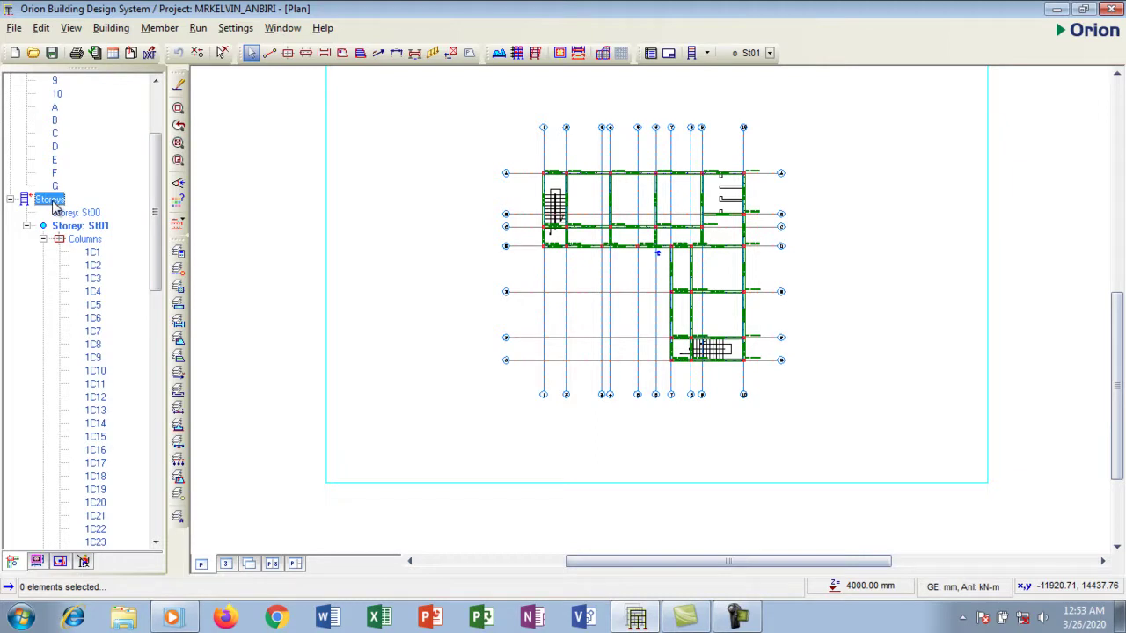
pyautogui.rightClick(55, 205)
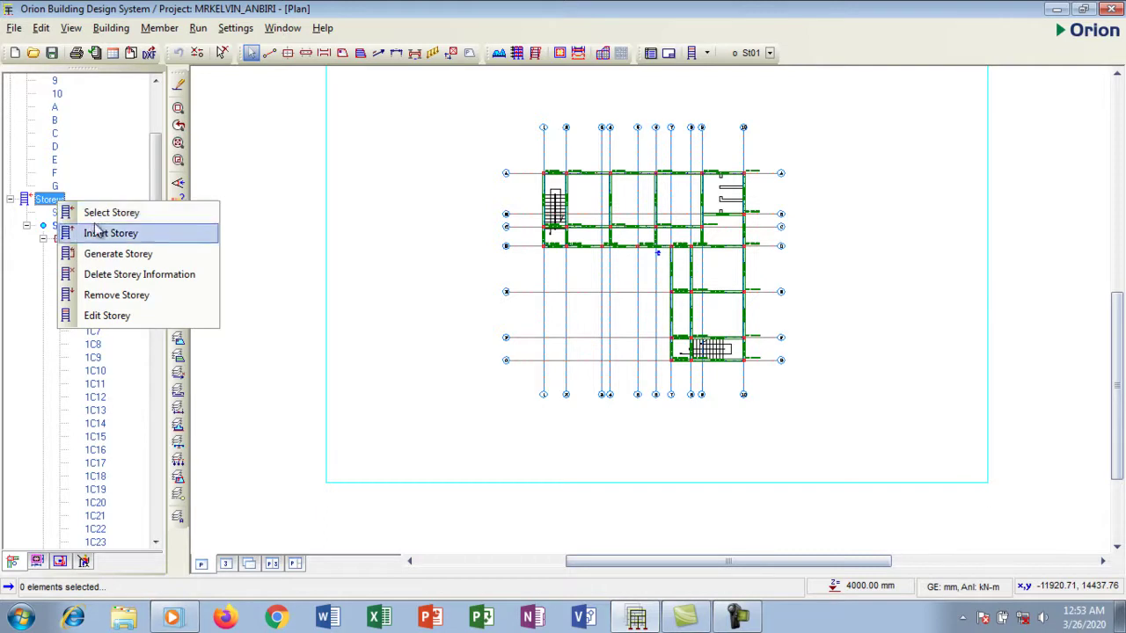
pyautogui.click(106, 319)
pyautogui.moveTo(452, 156); pyautogui.dragTo(444, 129)
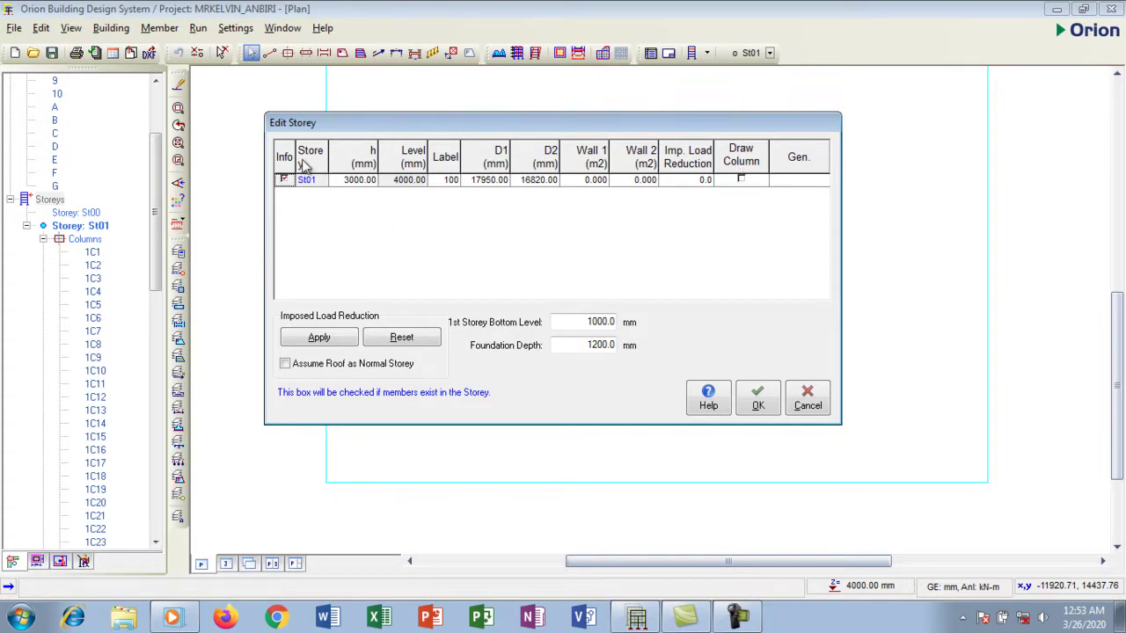
pyautogui.moveTo(419, 131); pyautogui.dragTo(422, 131)
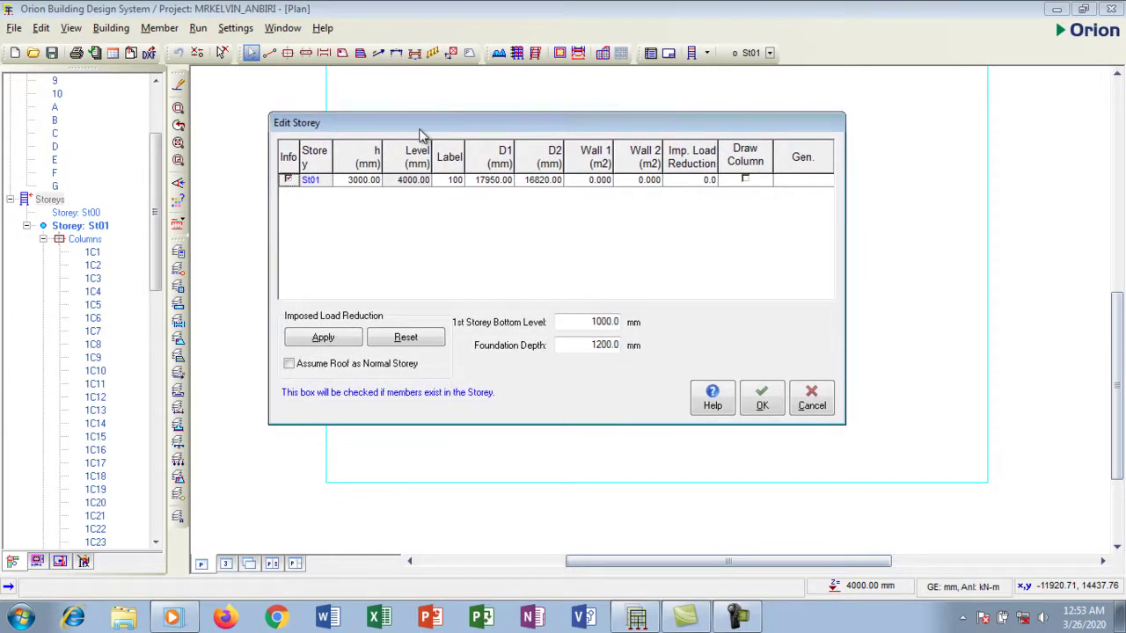
pyautogui.click(357, 181)
pyautogui.click(357, 180)
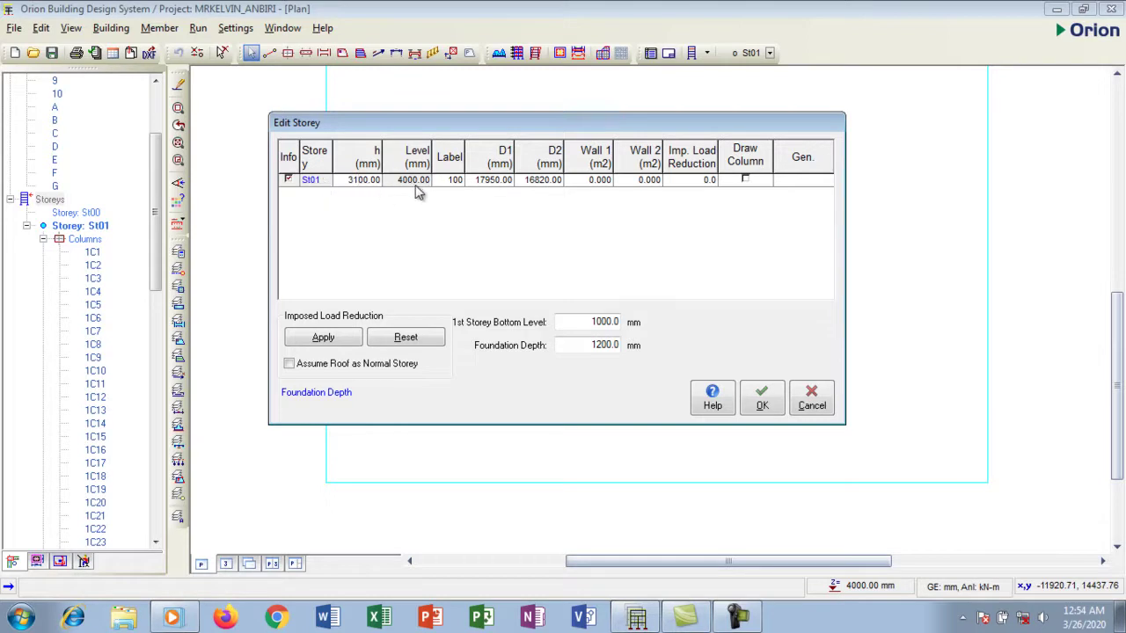
# Set the 1st storey bottom level to 450 mm, keep the foundation depth at 1200 mm and accept the storey settings
pyautogui.click(597, 322)
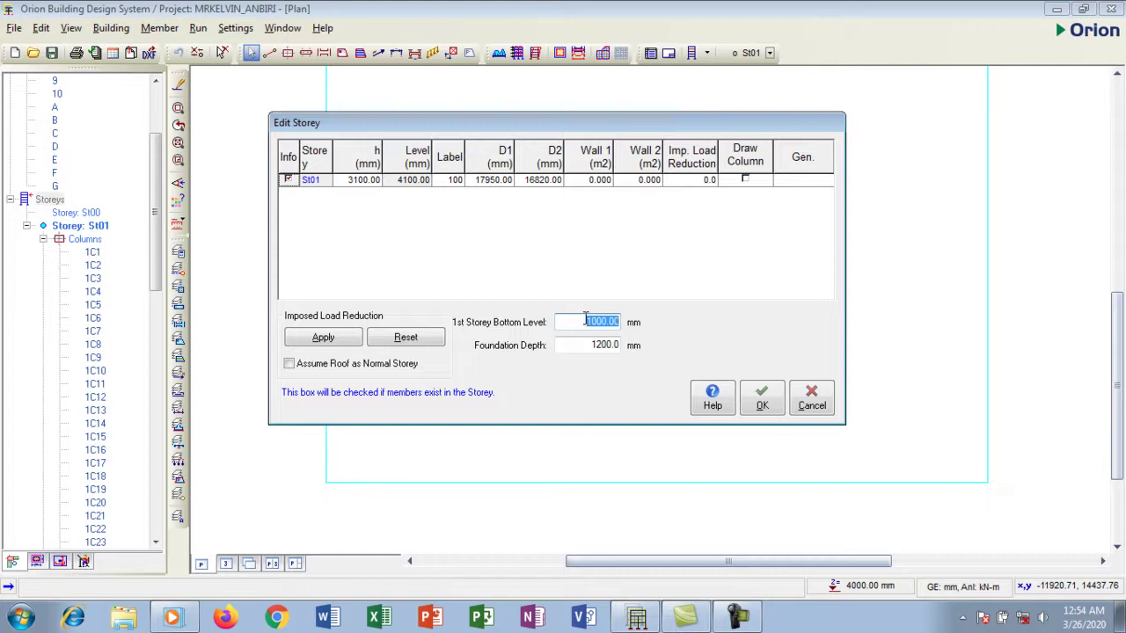
pyautogui.write('450')
pyautogui.doubleClick(594, 347)
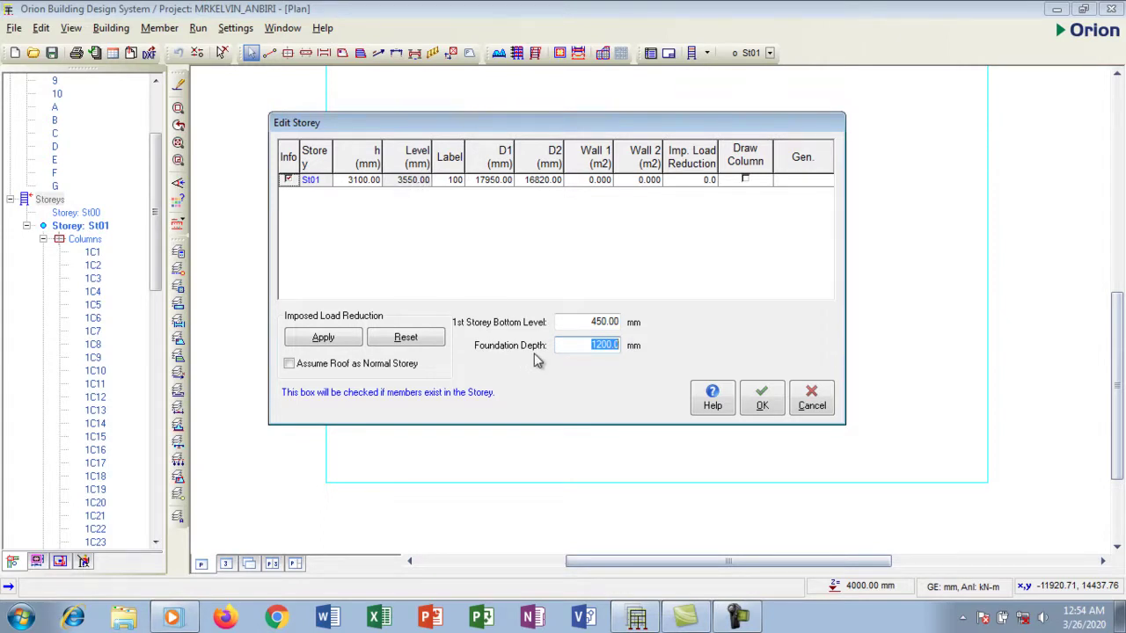
pyautogui.click(600, 348)
pyautogui.moveTo(587, 345); pyautogui.dragTo(619, 352)
pyautogui.click(611, 349)
pyautogui.click(290, 365)
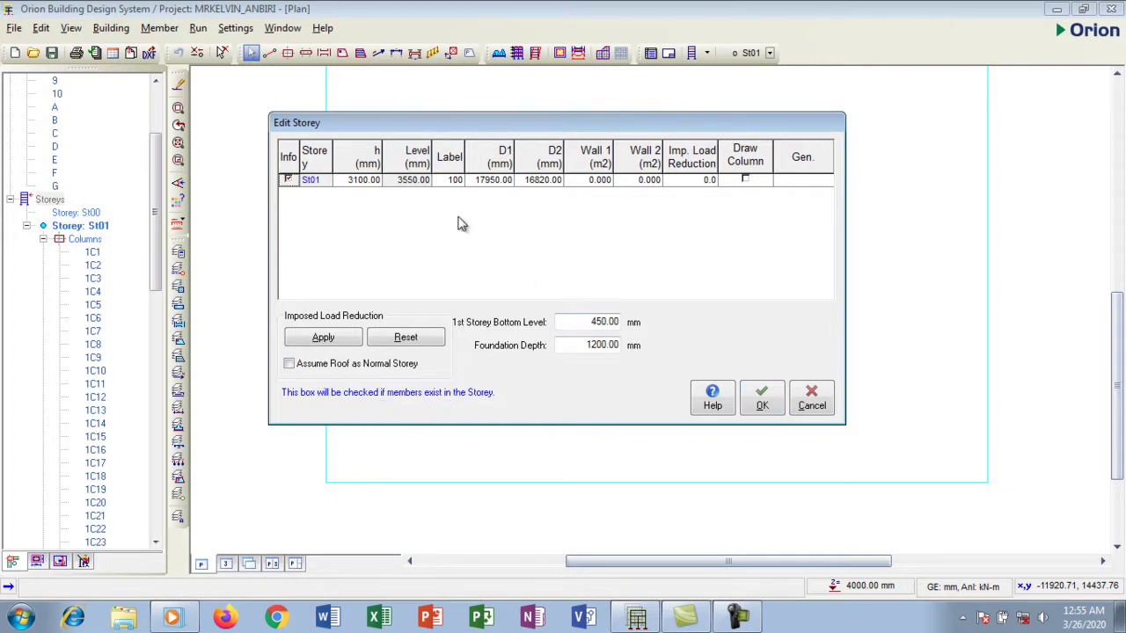
pyautogui.click(762, 406)
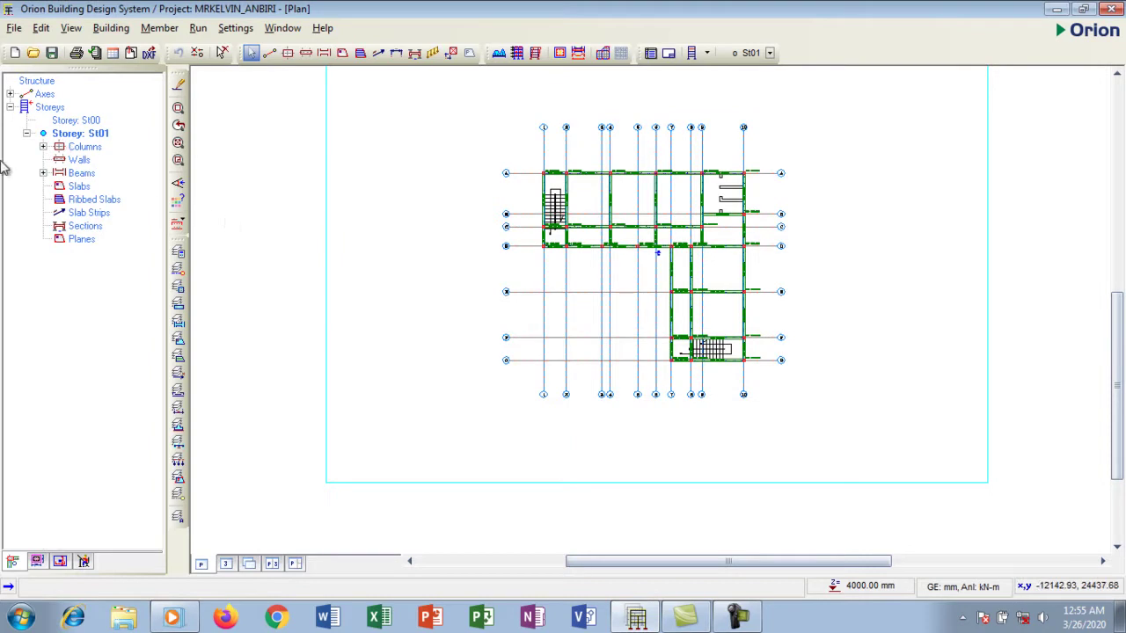
# Open the foundation storey St00 and examine its column layout and available member categories
pyautogui.click(77, 121)
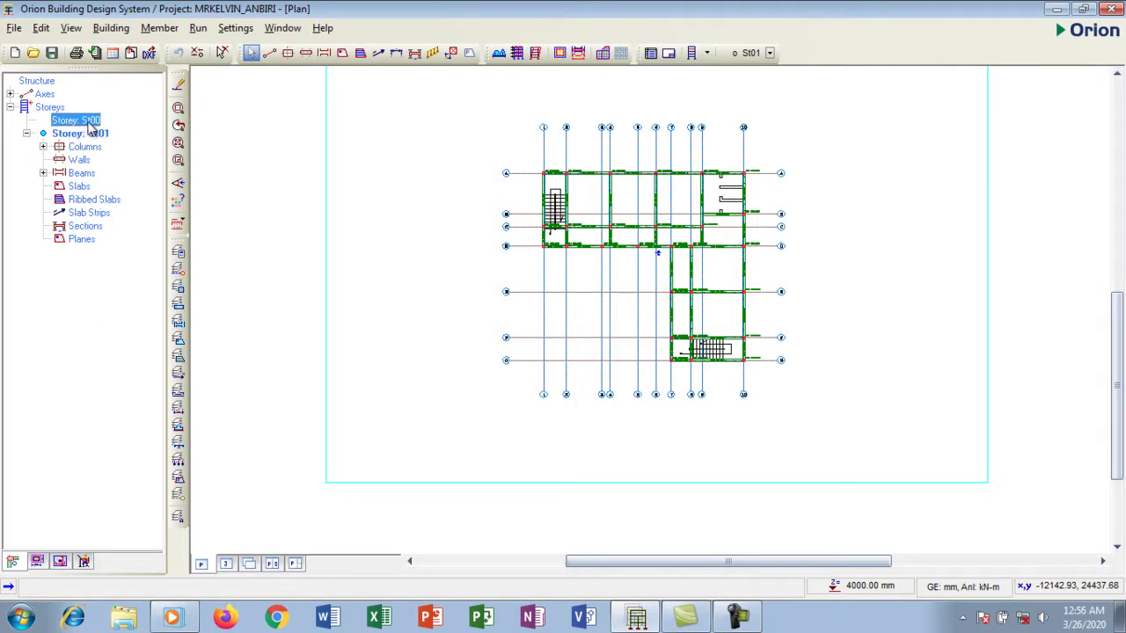
pyautogui.doubleClick(69, 121)
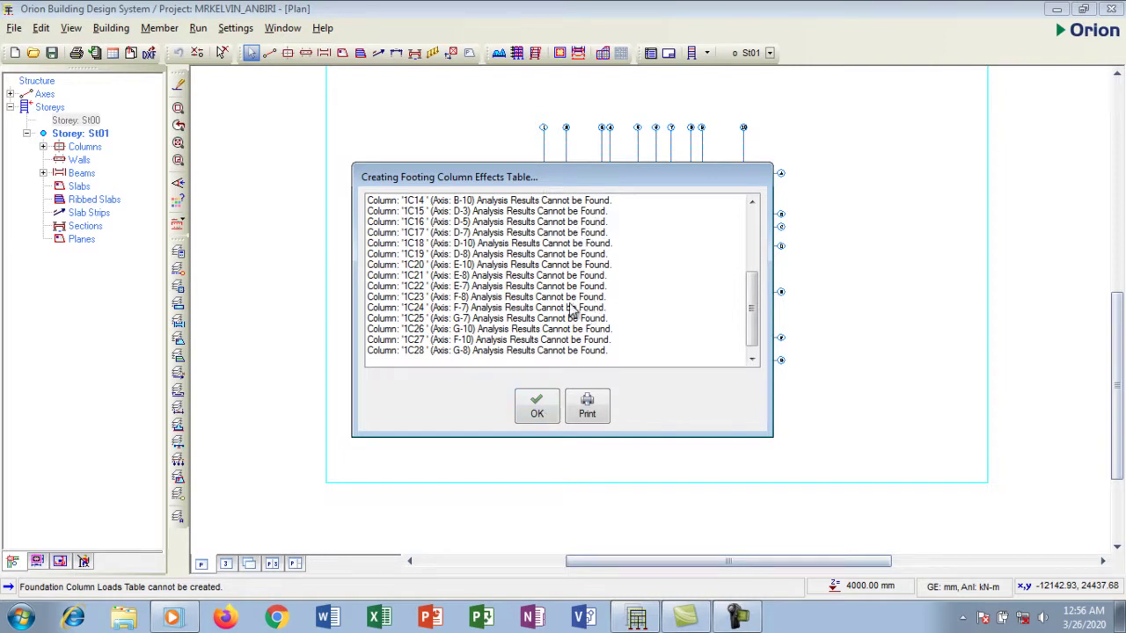
pyautogui.click(540, 408)
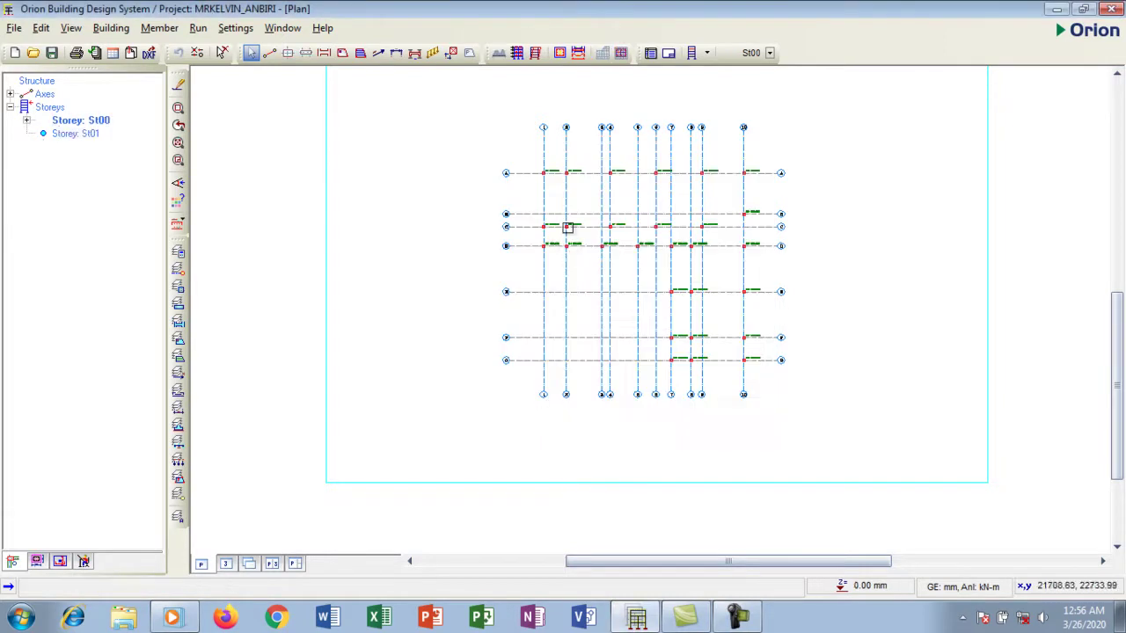
pyautogui.scroll(5, 567, 227)
pyautogui.scroll(-2, 458, 239)
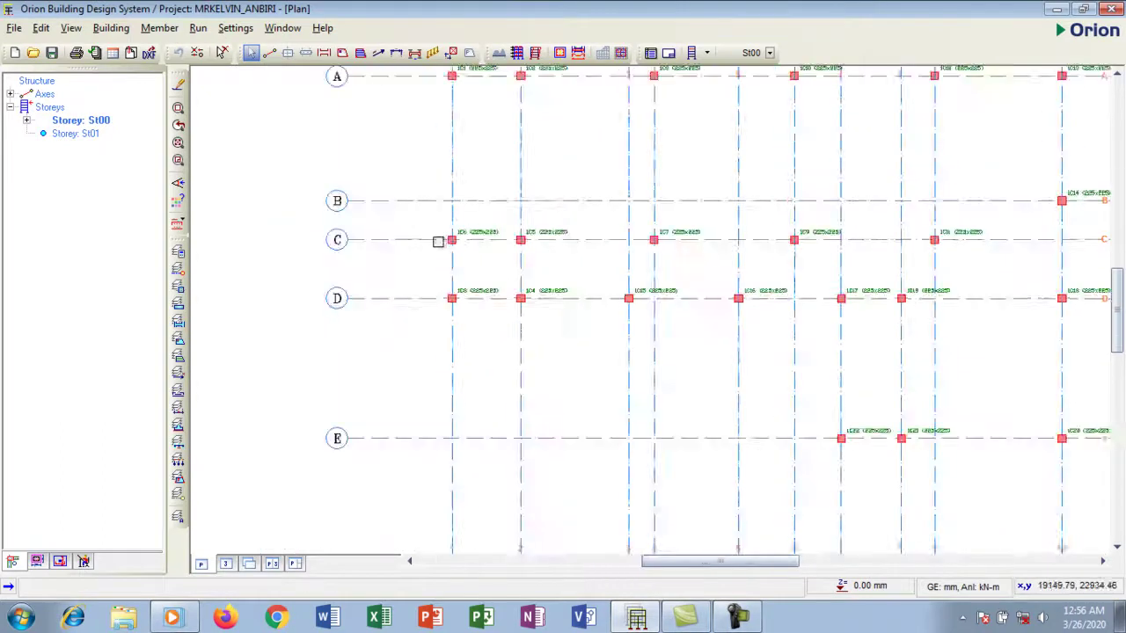
pyautogui.scroll(-3, 438, 240)
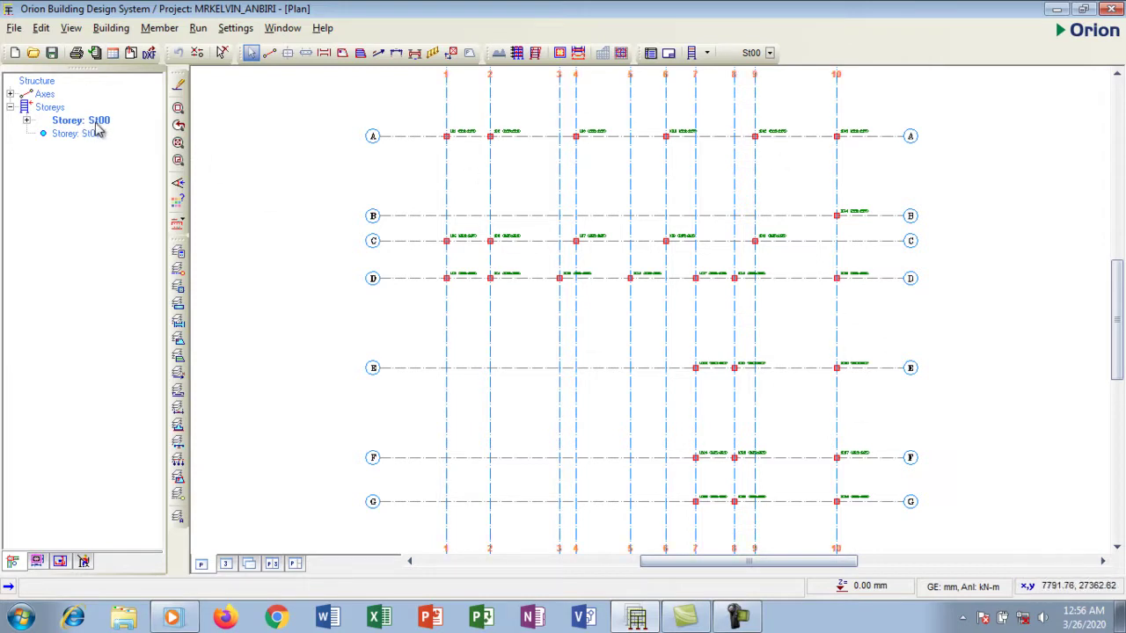
pyautogui.click(27, 121)
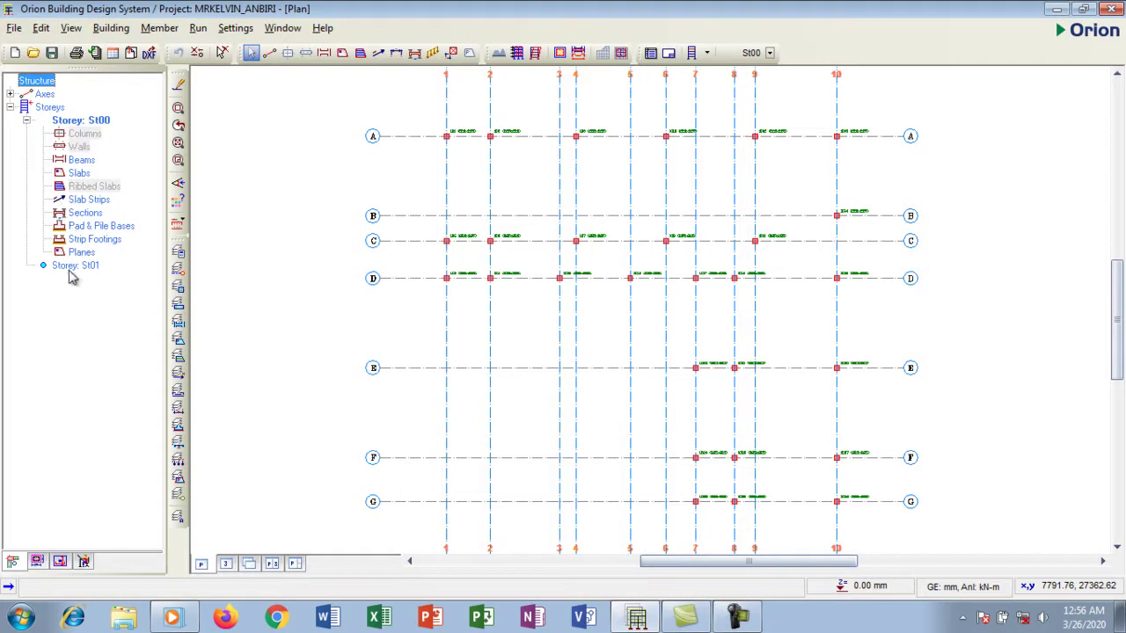
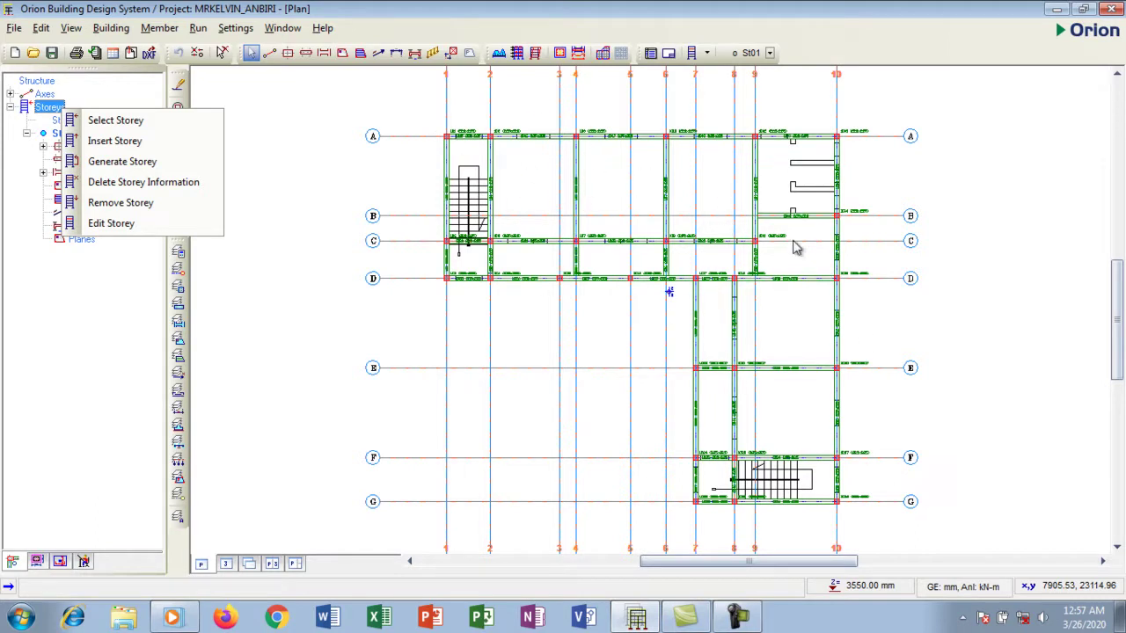
pyautogui.click(132, 164)
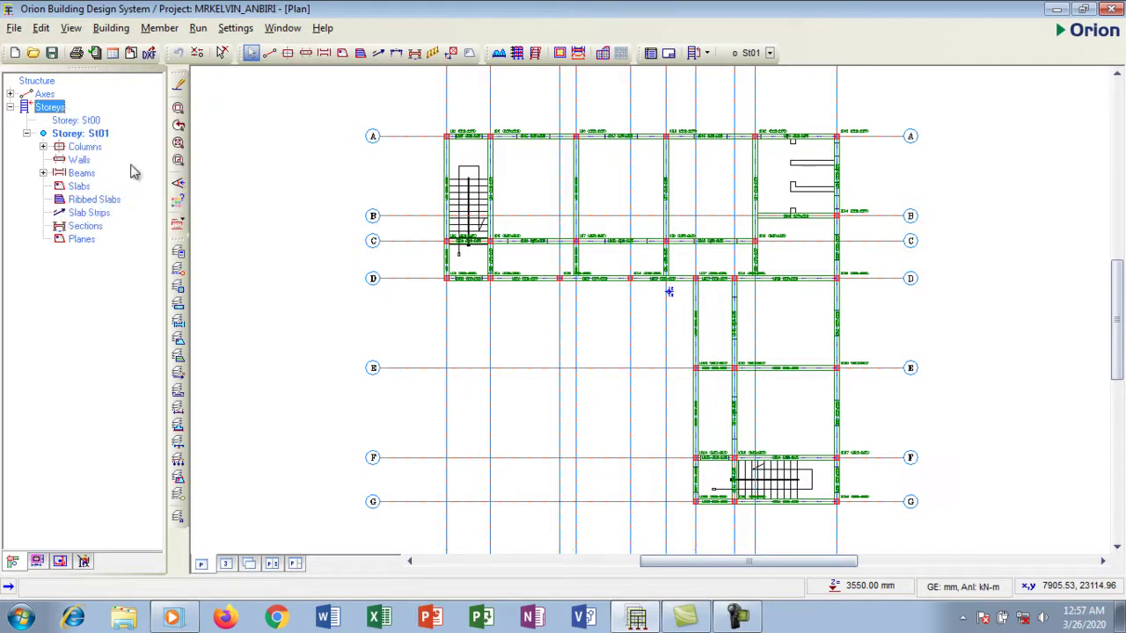
pyautogui.moveTo(567, 130); pyautogui.dragTo(513, 119)
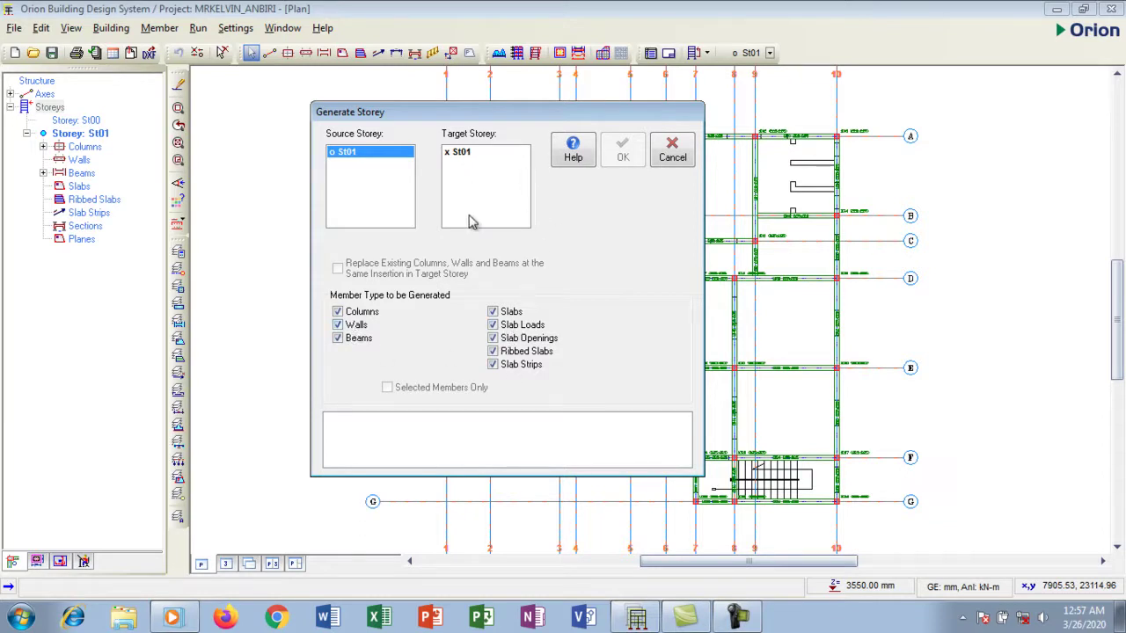
pyautogui.click(673, 151)
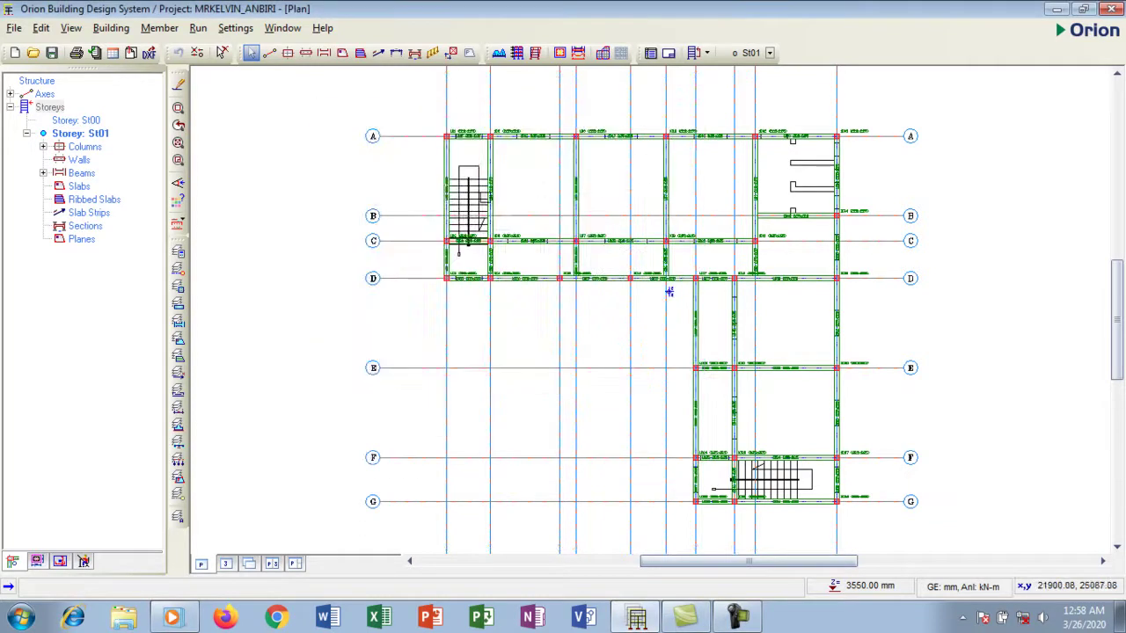
# Add a storey on top of the building by setting the total number of storeys to 2
pyautogui.click(52, 107)
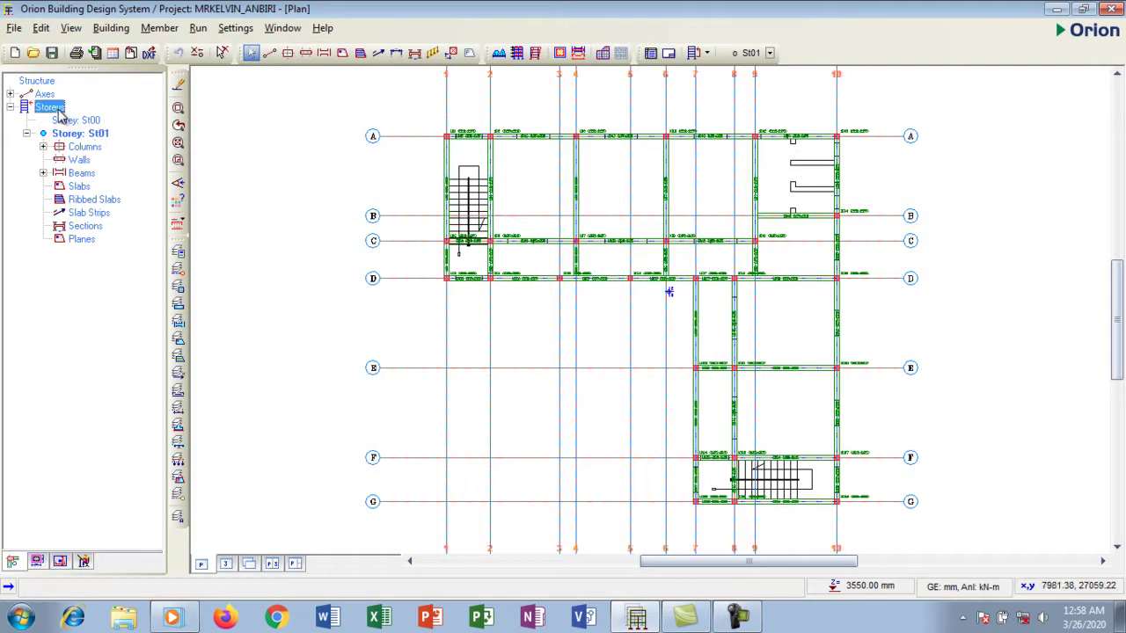
pyautogui.rightClick(59, 111)
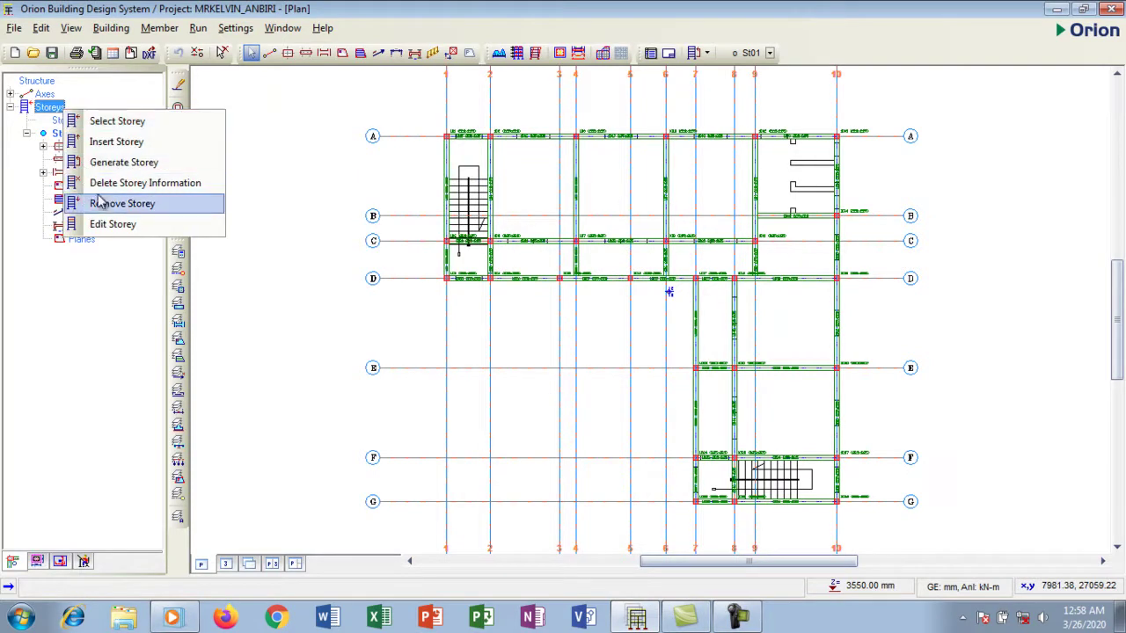
pyautogui.click(116, 144)
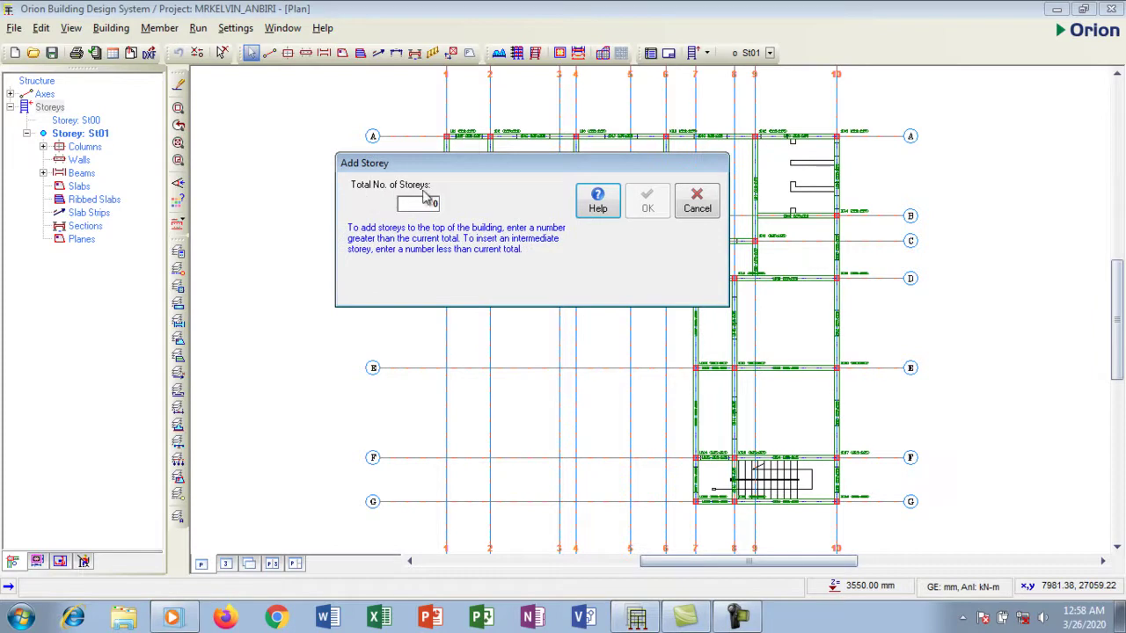
pyautogui.click(434, 203)
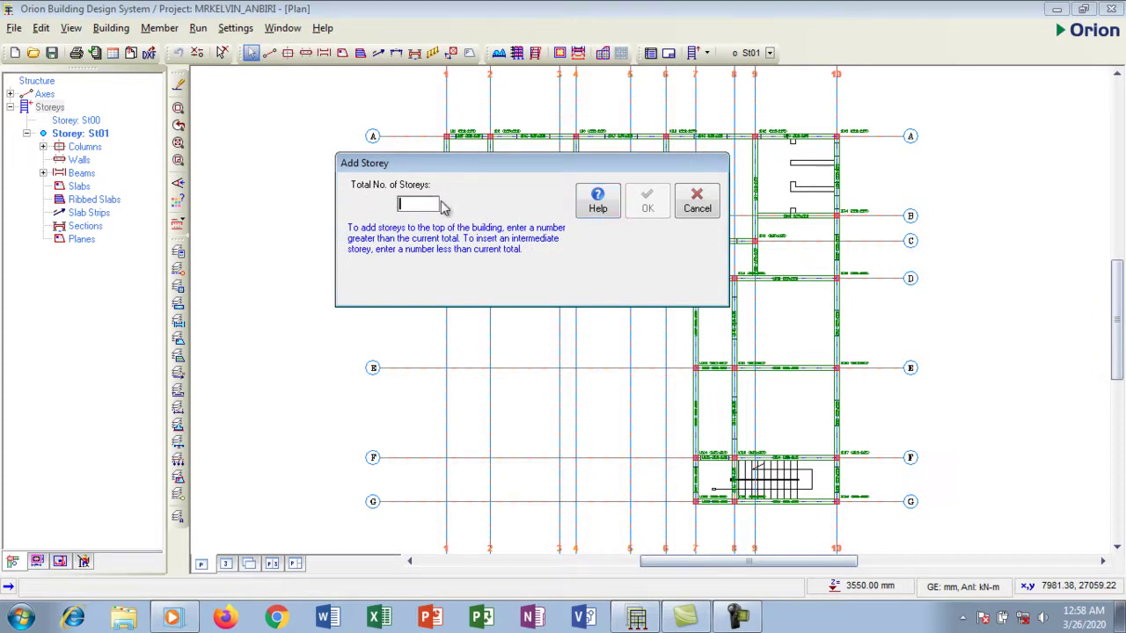
pyautogui.moveTo(479, 167); pyautogui.dragTo(471, 156)
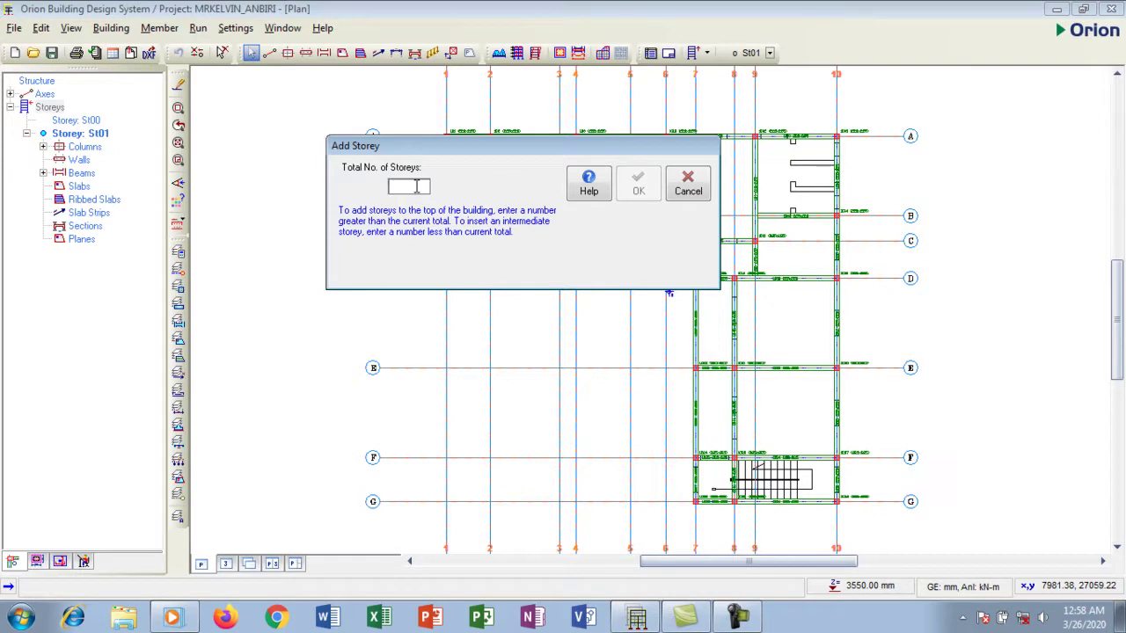
pyautogui.write('2')
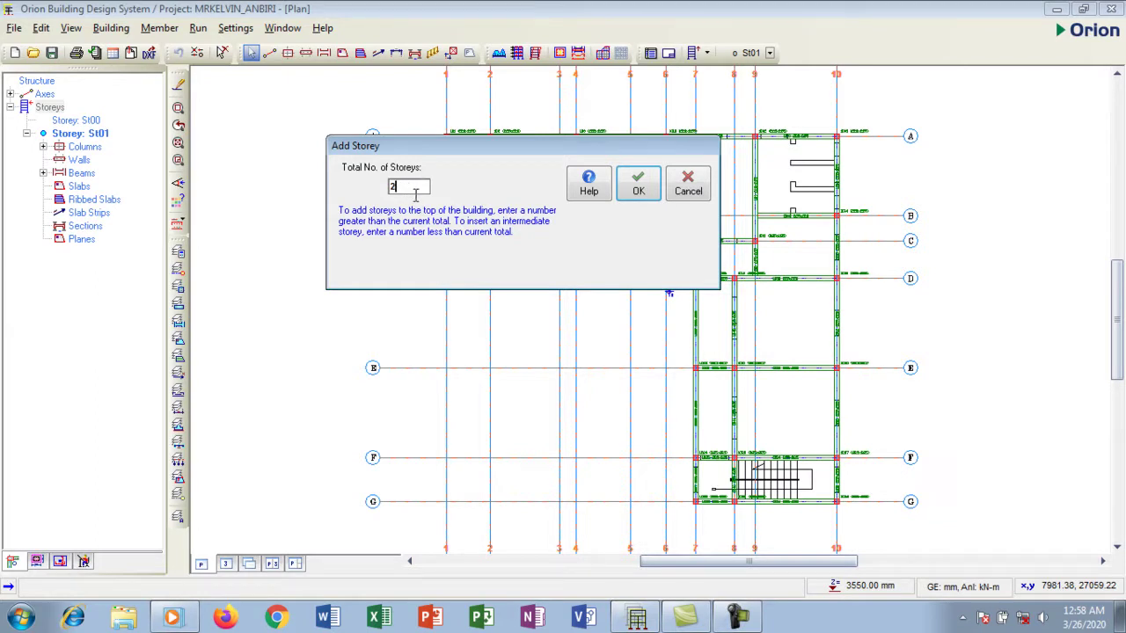
pyautogui.click(636, 192)
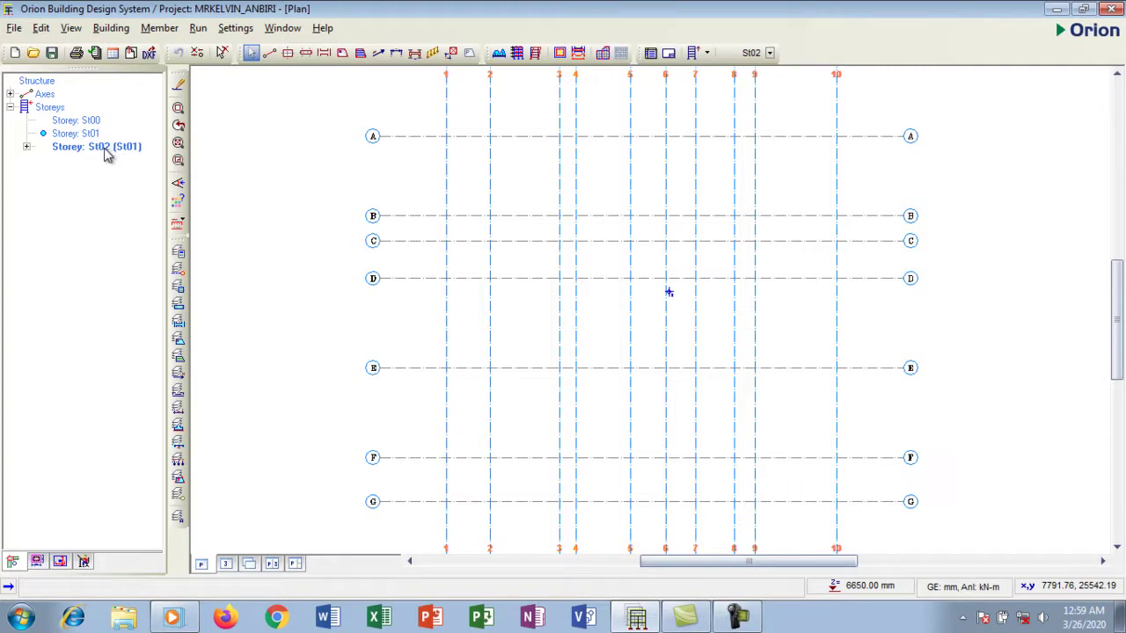
# Check the member categories of the new storey St02 and return to the plan of storey St01
pyautogui.click(28, 148)
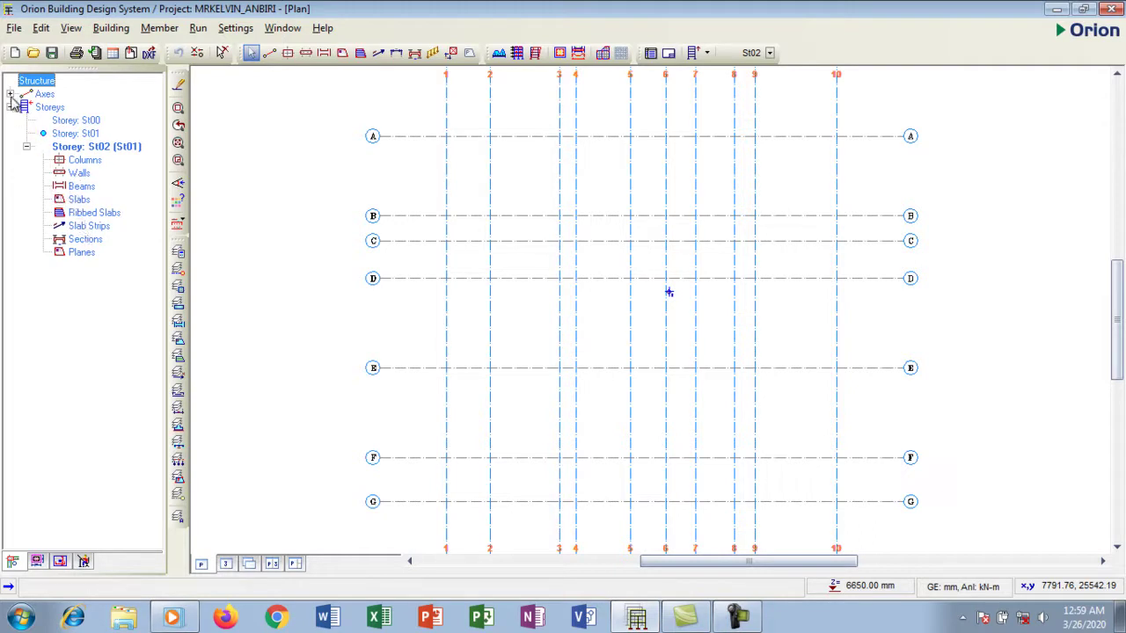
pyautogui.click(74, 134)
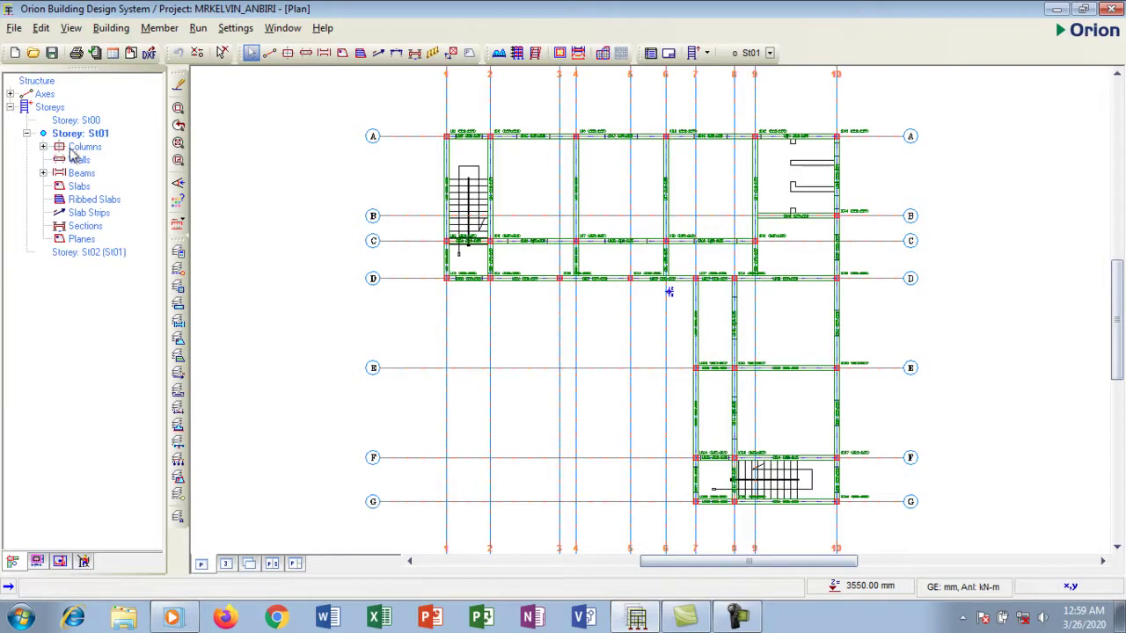
# Review the columns listed under storey St01 and collapse its member tree
pyautogui.click(43, 147)
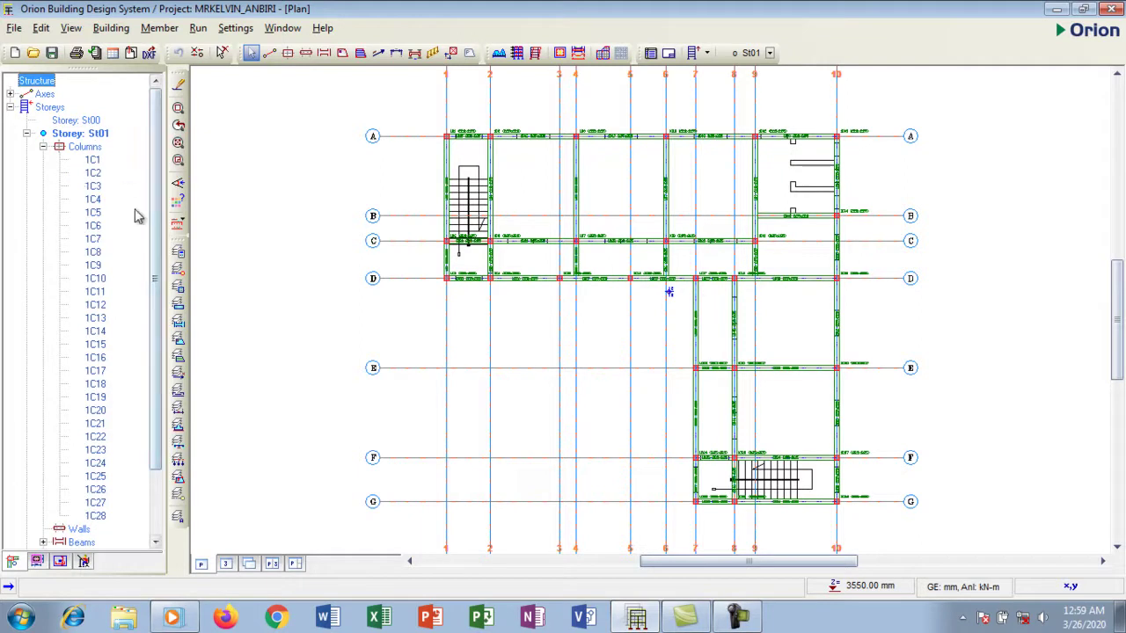
pyautogui.click(43, 147)
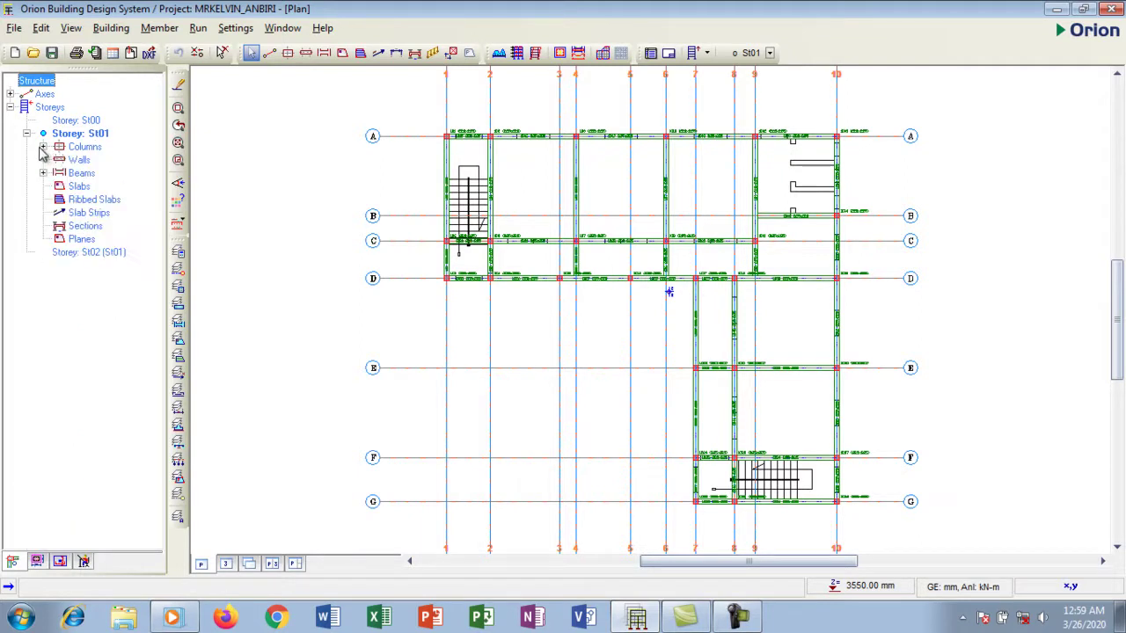
pyautogui.click(27, 134)
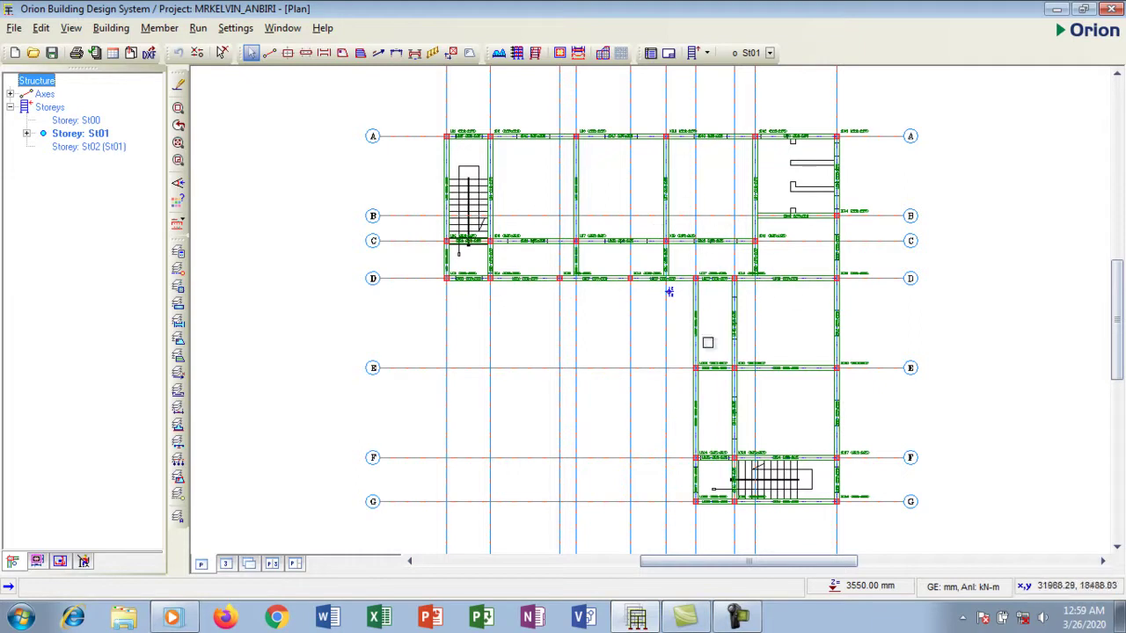
# Start generating storey St02 with St01 as the source storey and save the project changes
pyautogui.click(49, 107)
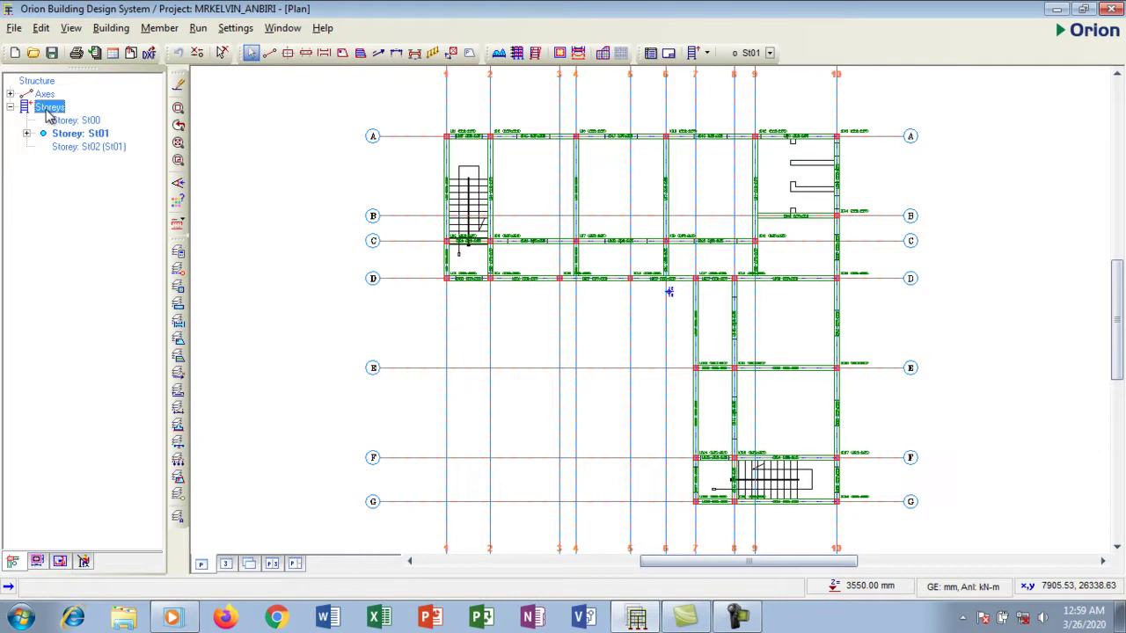
pyautogui.rightClick(50, 113)
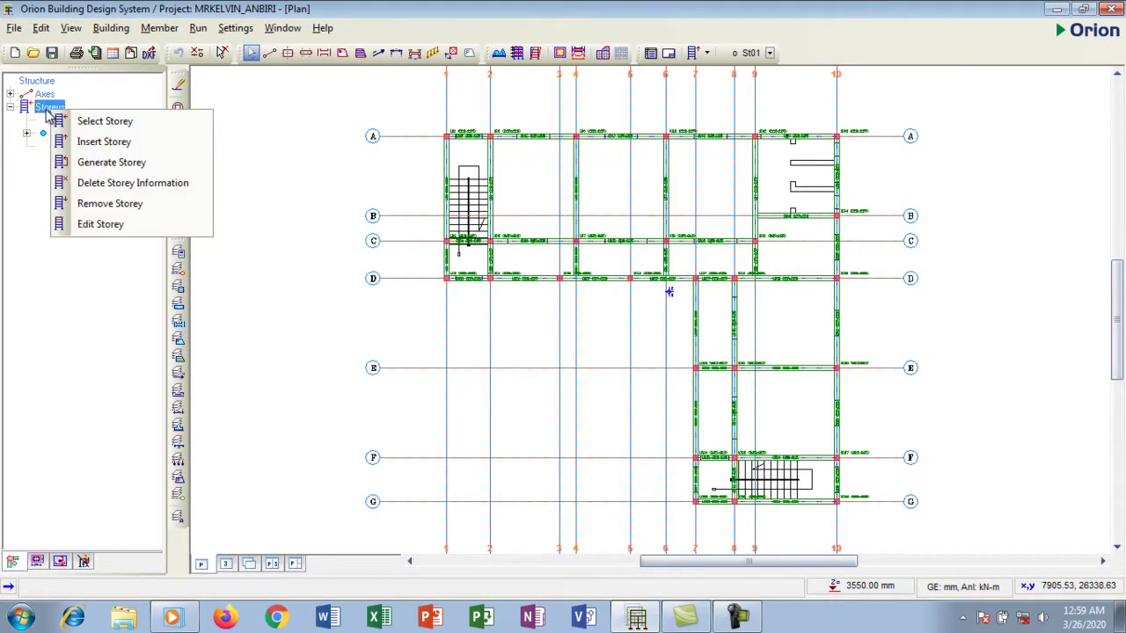
pyautogui.click(115, 163)
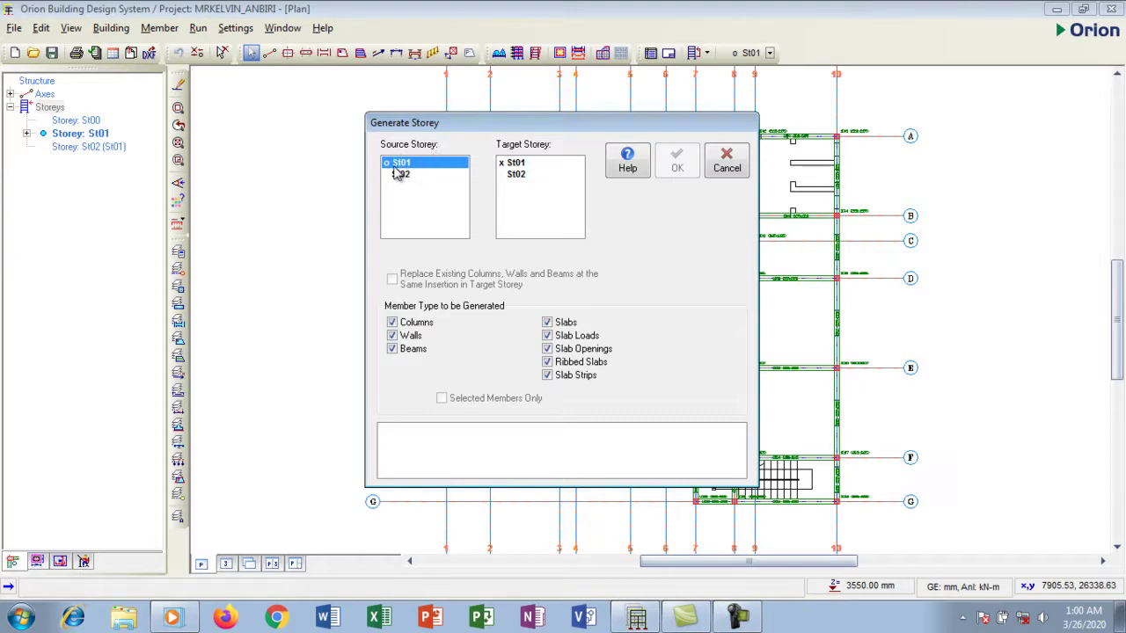
pyautogui.click(518, 176)
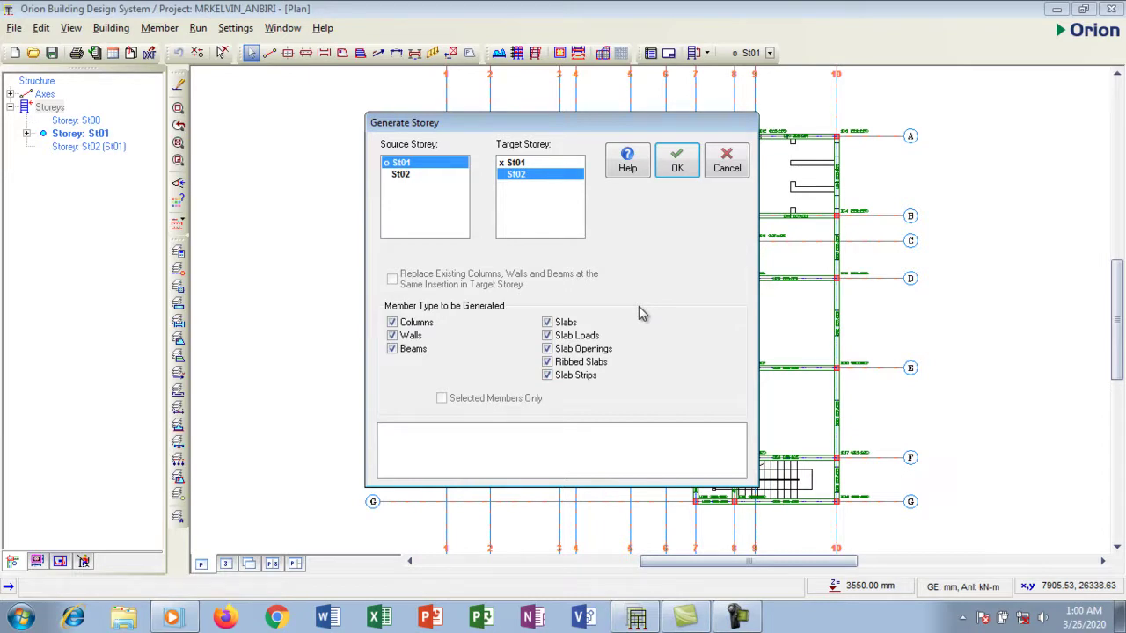
pyautogui.press('Return')
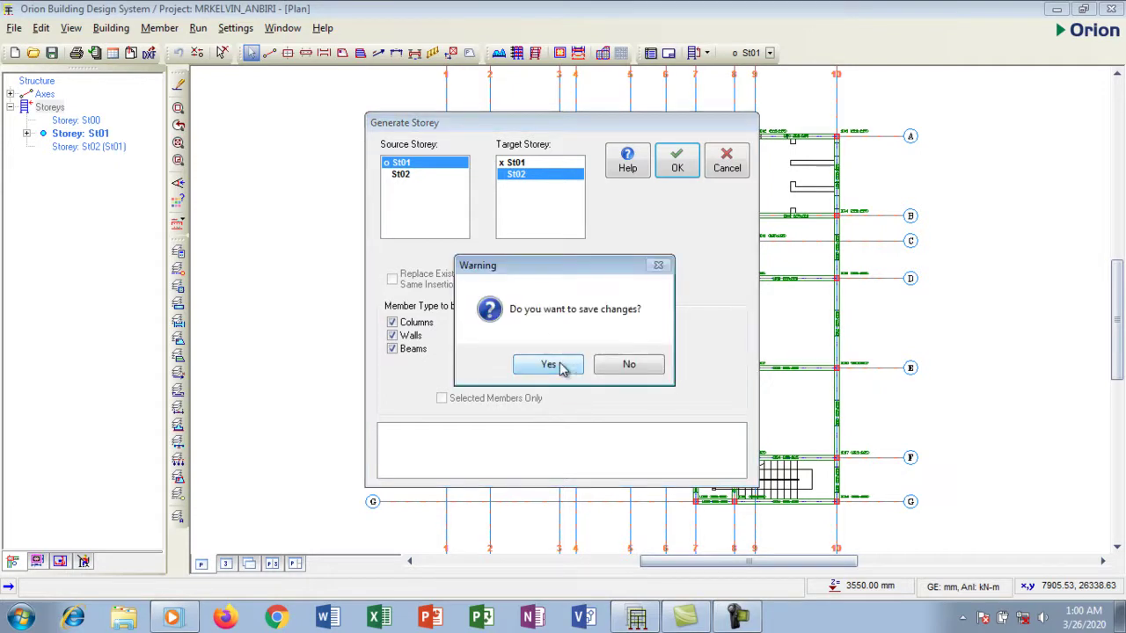
pyautogui.click(563, 367)
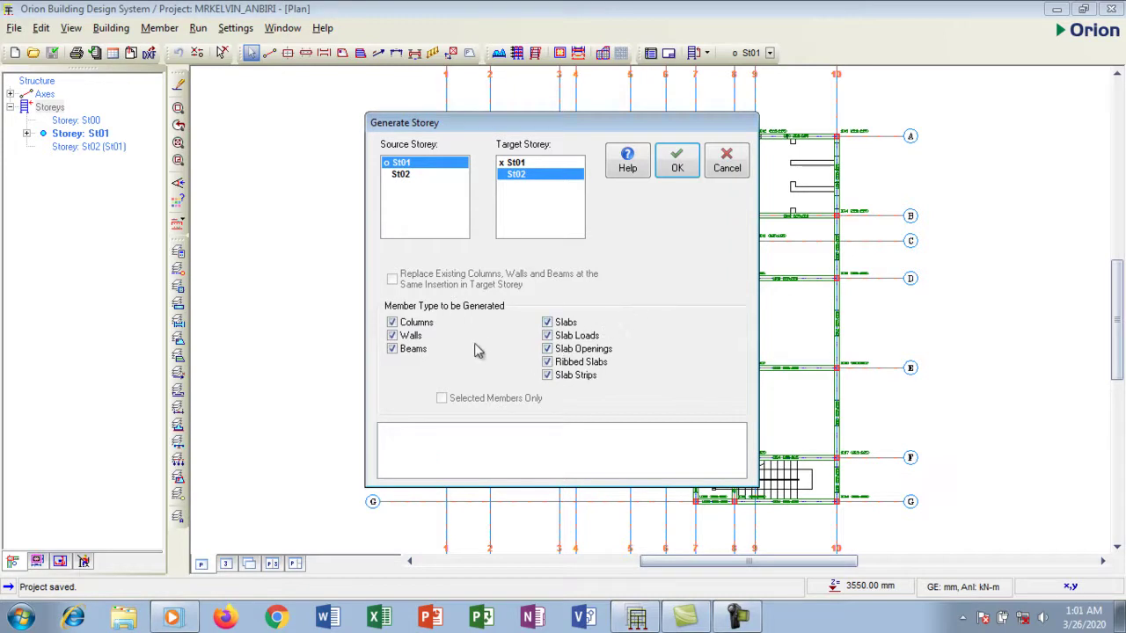
# Generate only walls and beams from St01 to St02, excluding columns, slabs, slab loads, slab openings, ribbed slabs and slab strips
pyautogui.click(415, 323)
pyautogui.click(394, 350)
pyautogui.click(393, 349)
pyautogui.click(392, 349)
pyautogui.click(547, 322)
pyautogui.click(547, 335)
pyautogui.click(562, 350)
pyautogui.click(563, 362)
pyautogui.click(565, 376)
pyautogui.click(678, 169)
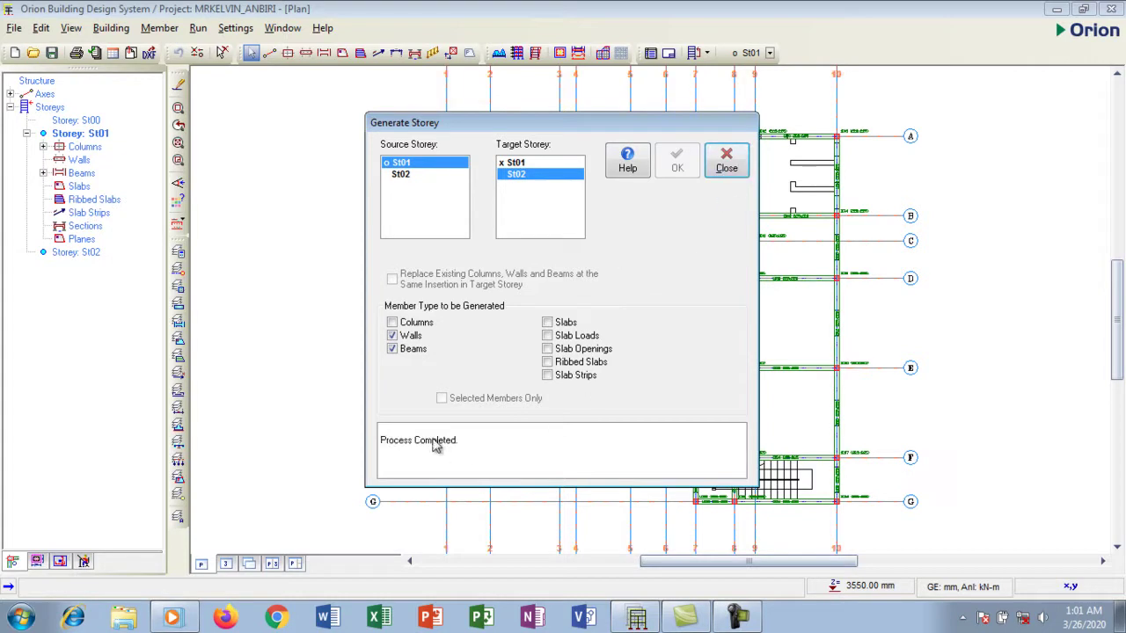
pyautogui.click(726, 163)
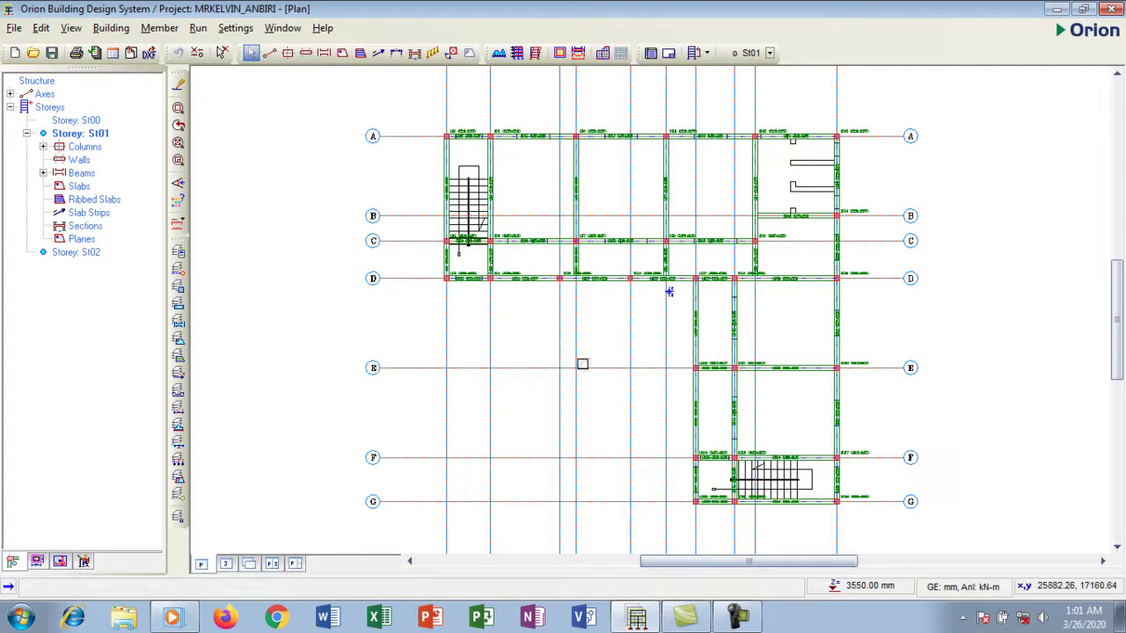
# Open the plan of storey St02 and inspect the beams along axis 1
pyautogui.scroll(-2, 558, 325)
pyautogui.scroll(2, 604, 364)
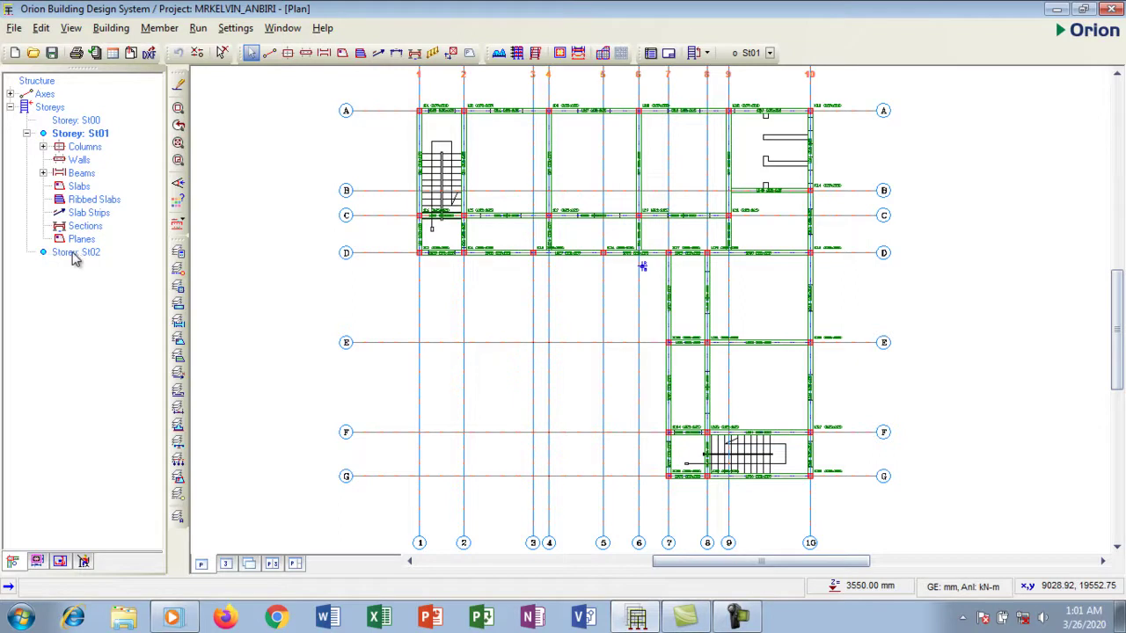
pyautogui.doubleClick(76, 253)
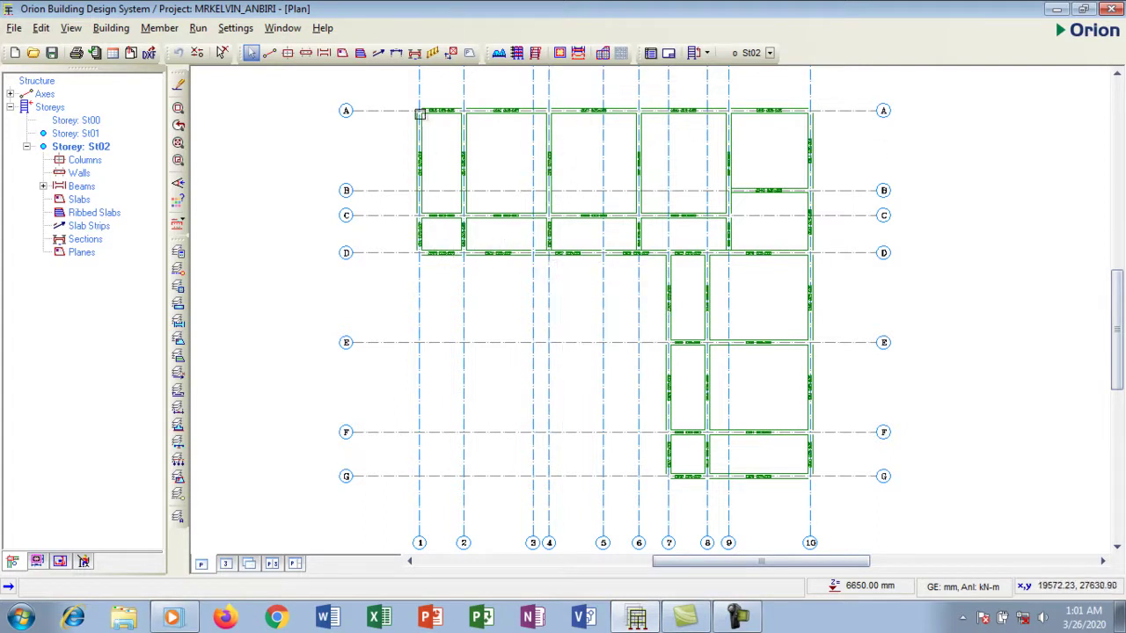
pyautogui.moveTo(421, 111)
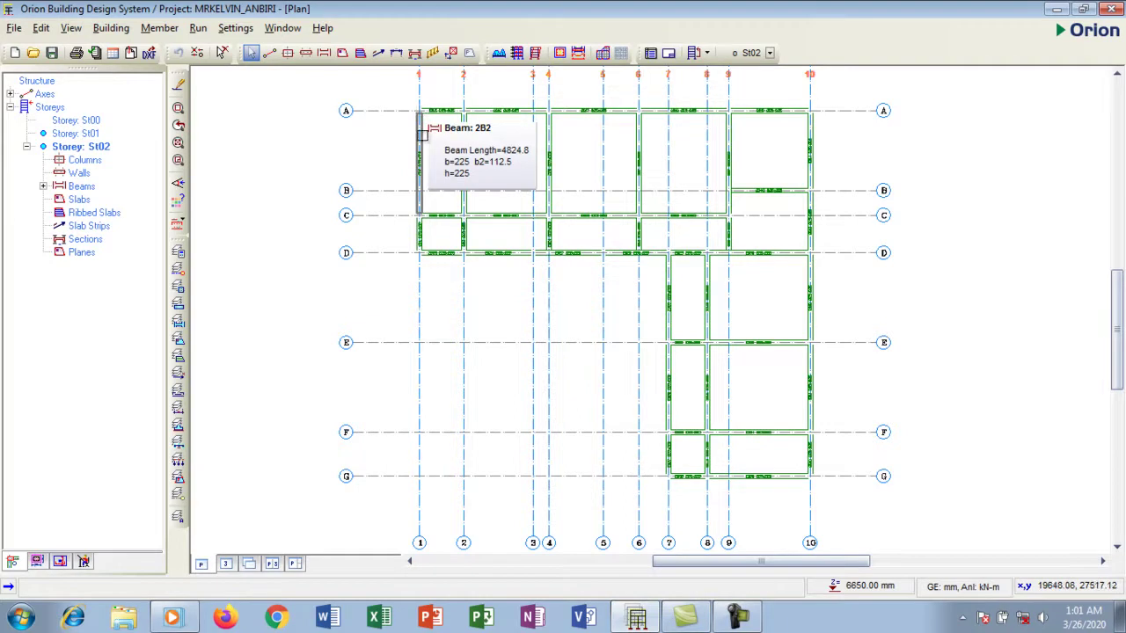
pyautogui.moveTo(420, 225)
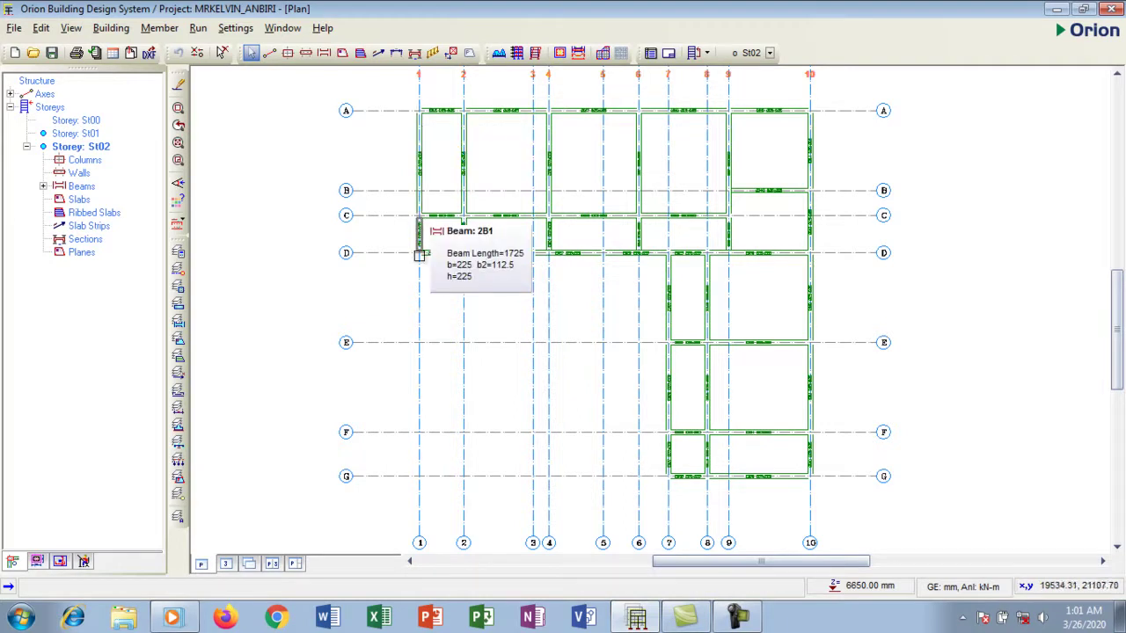
# Start another storey generation with St01 as the source and St02 as the target
pyautogui.click(53, 111)
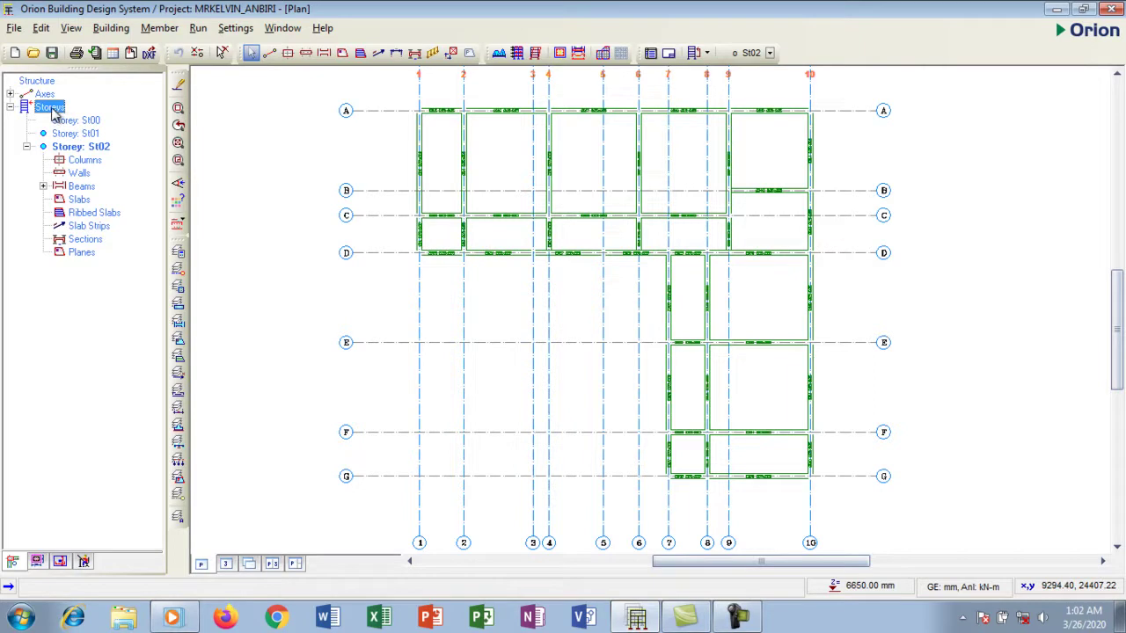
pyautogui.rightClick(52, 111)
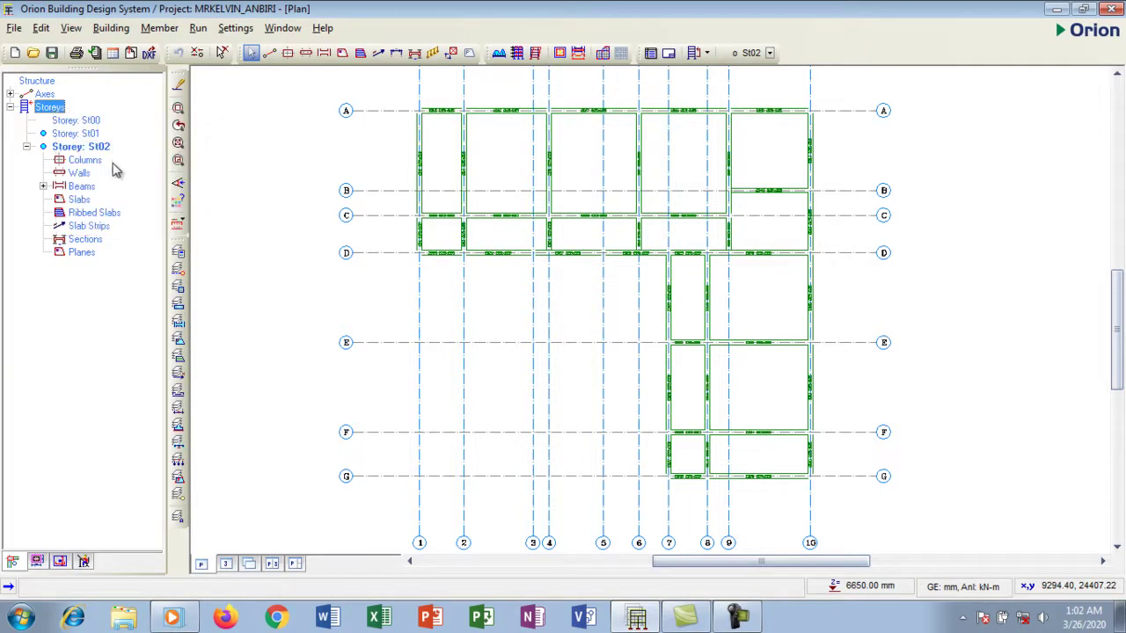
pyautogui.click(114, 159)
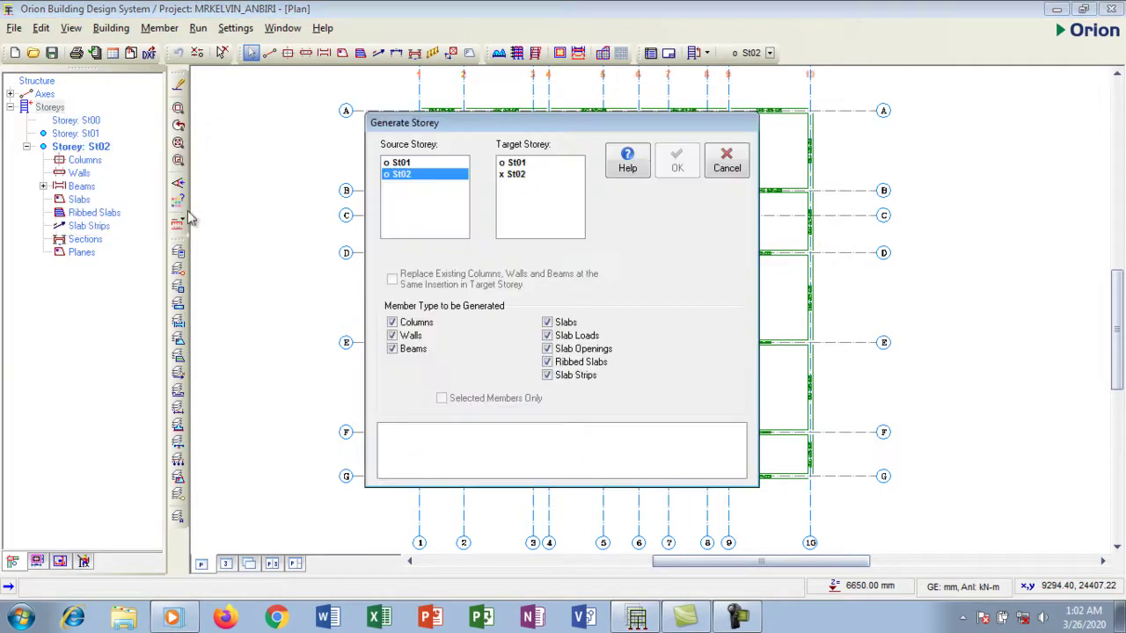
pyautogui.click(405, 162)
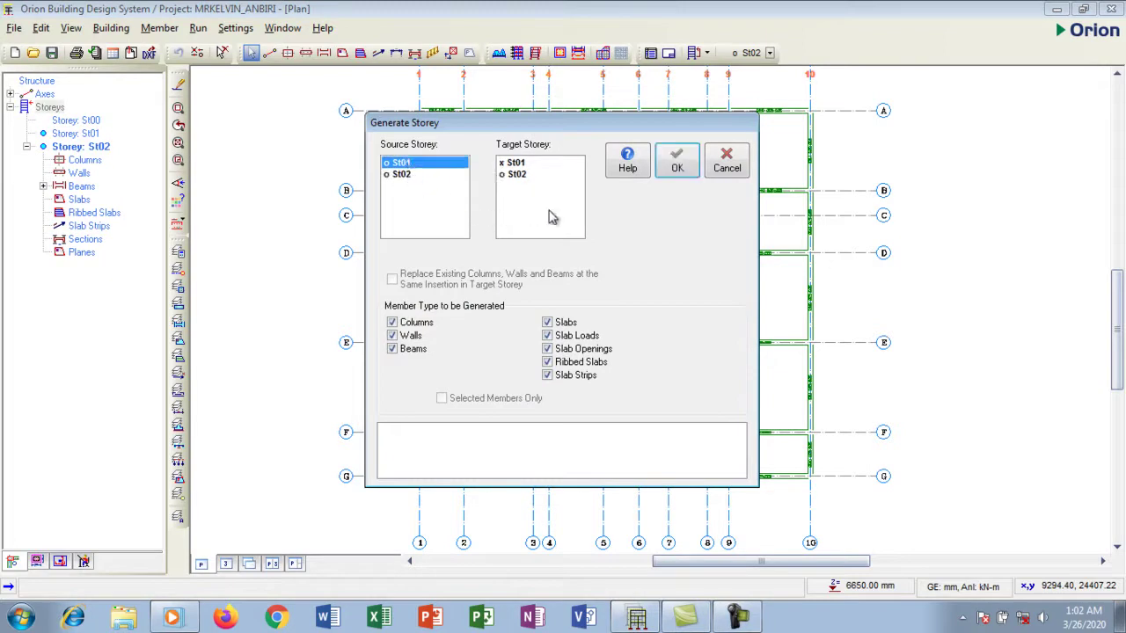
pyautogui.click(519, 175)
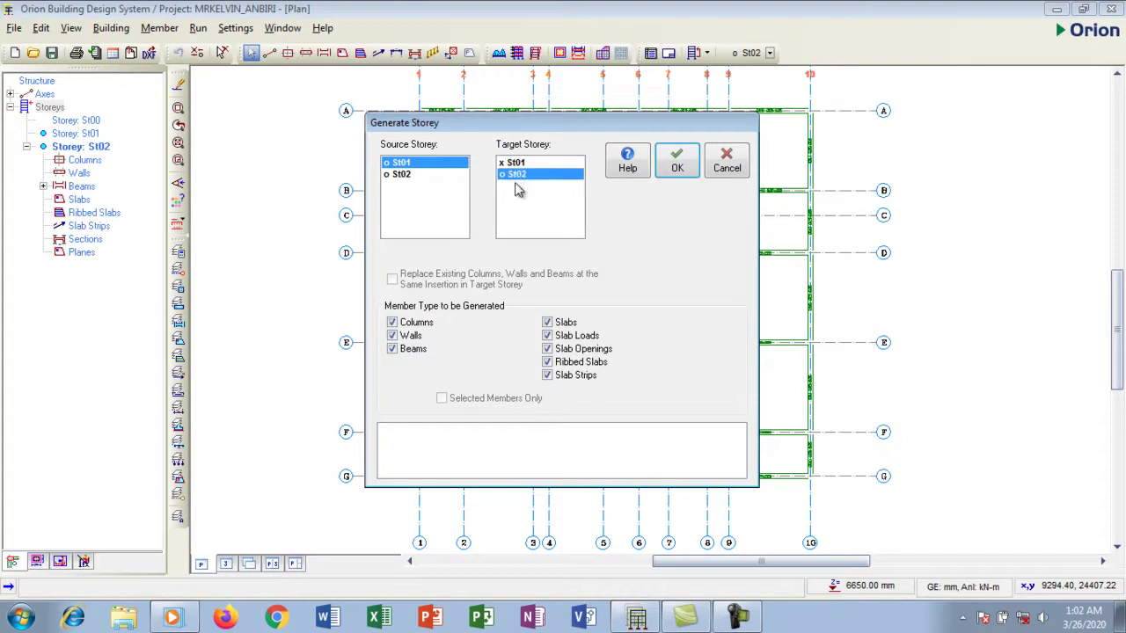
# Exclude every member type except columns and generate the columns of St01 on storey St02
pyautogui.click(392, 349)
pyautogui.click(547, 325)
pyautogui.click(547, 336)
pyautogui.click(546, 349)
pyautogui.click(547, 362)
pyautogui.click(547, 375)
pyautogui.click(677, 162)
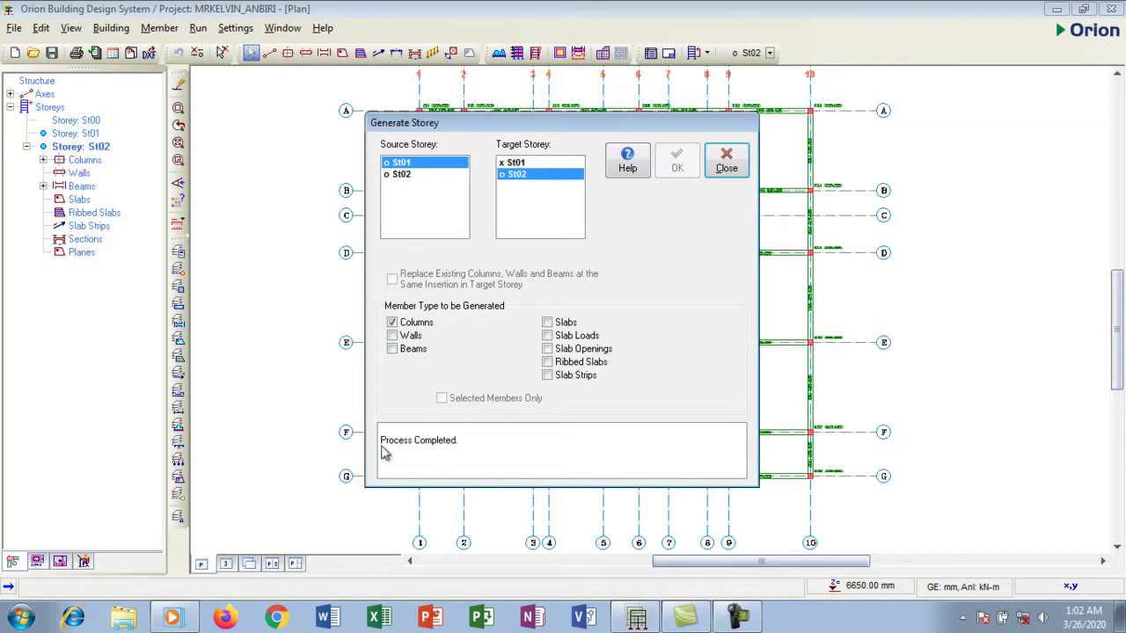
pyautogui.click(726, 167)
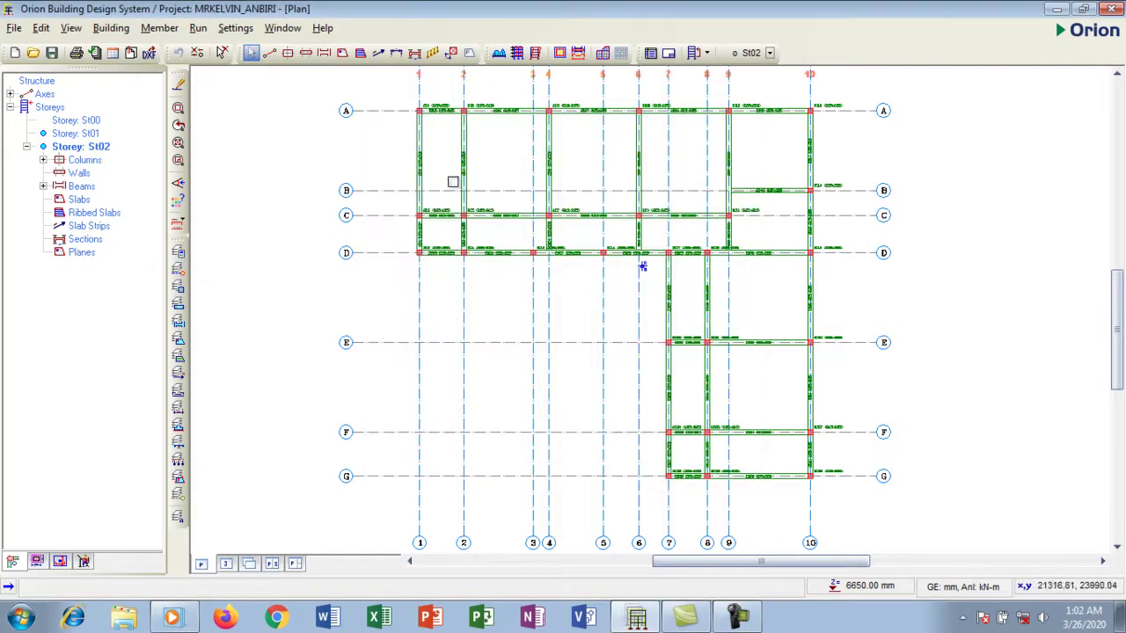
# Examine the full lists of beams and columns under storey St02
pyautogui.click(43, 187)
pyautogui.moveTo(156, 176); pyautogui.dragTo(155, 231)
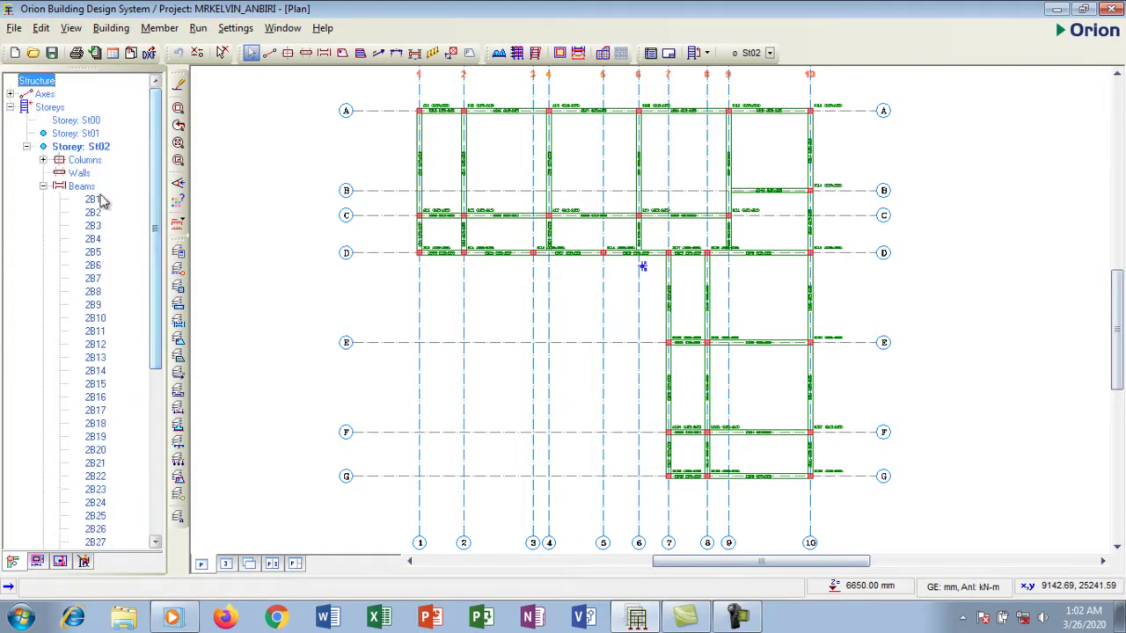
pyautogui.click(44, 160)
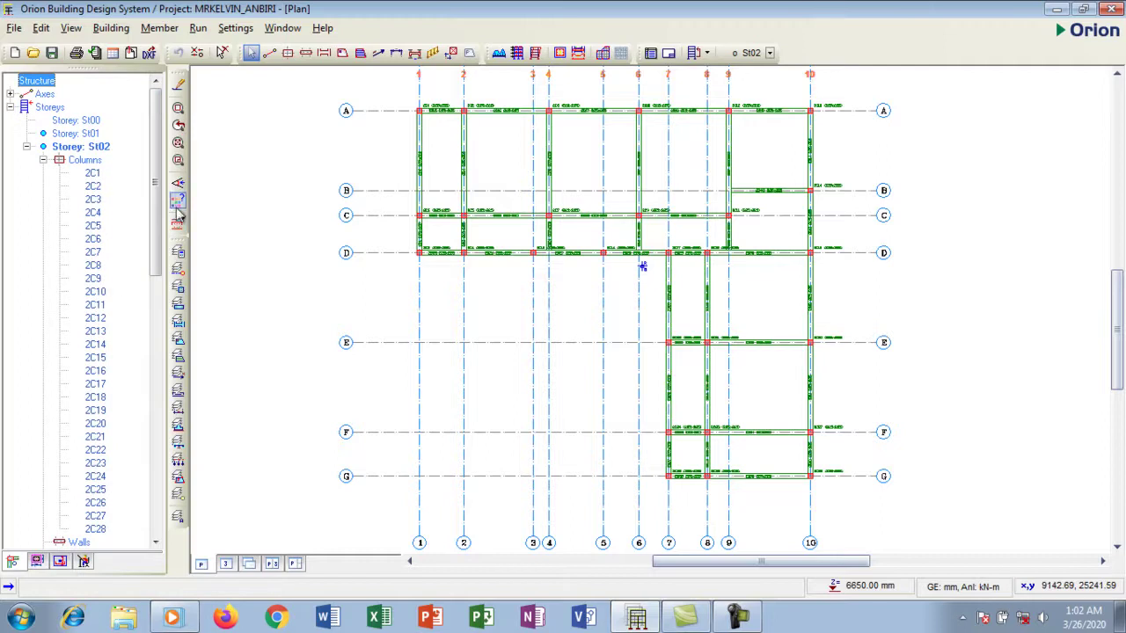
pyautogui.moveTo(158, 181); pyautogui.dragTo(180, 475)
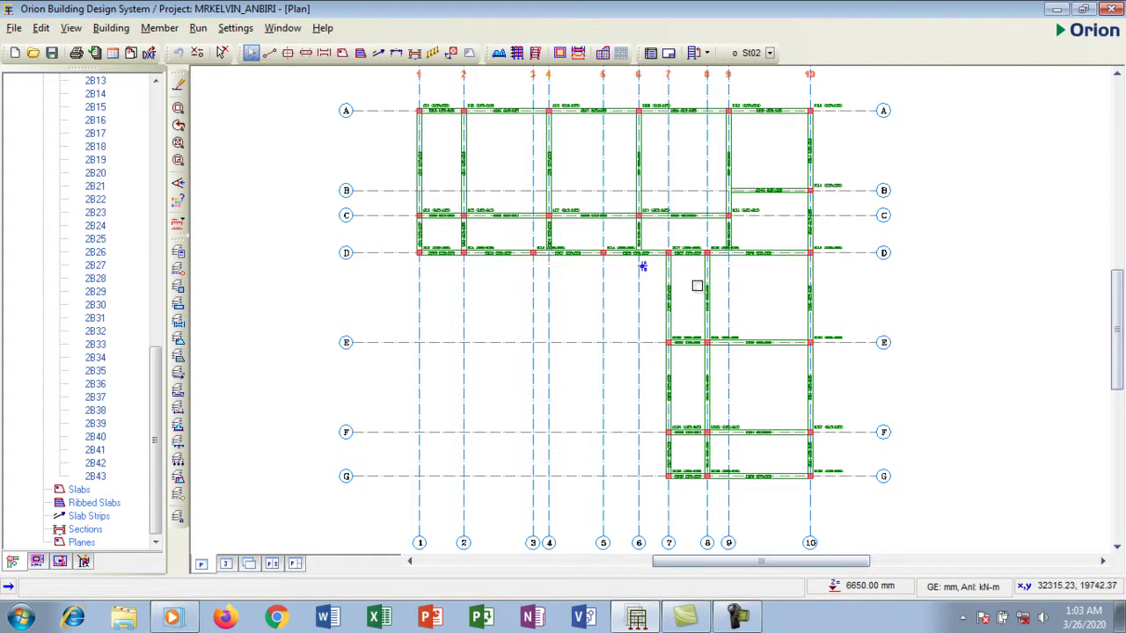
pyautogui.moveTo(158, 432); pyautogui.dragTo(172, 161)
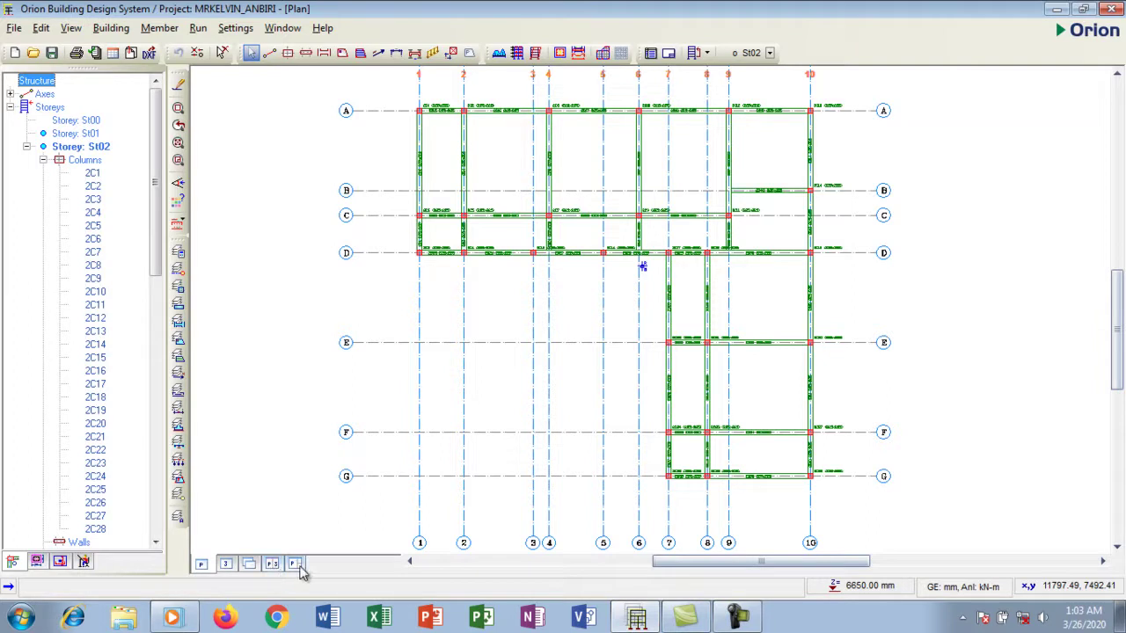
# Show the building in 3D and play a clockwise rotation animation at a slightly higher speed
pyautogui.click(226, 563)
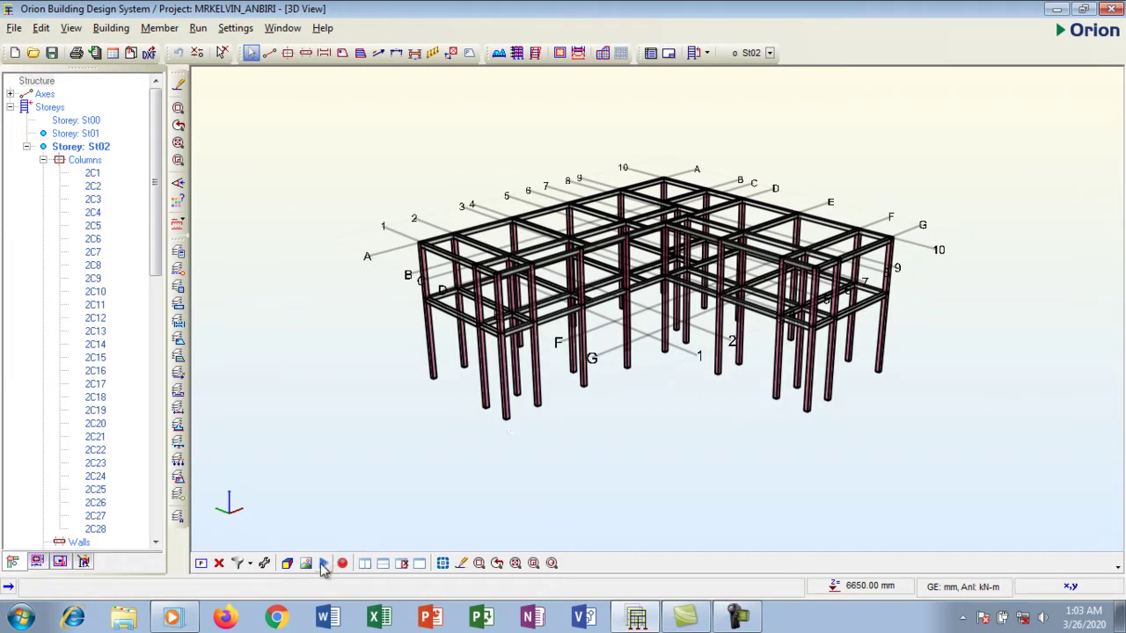
pyautogui.click(323, 565)
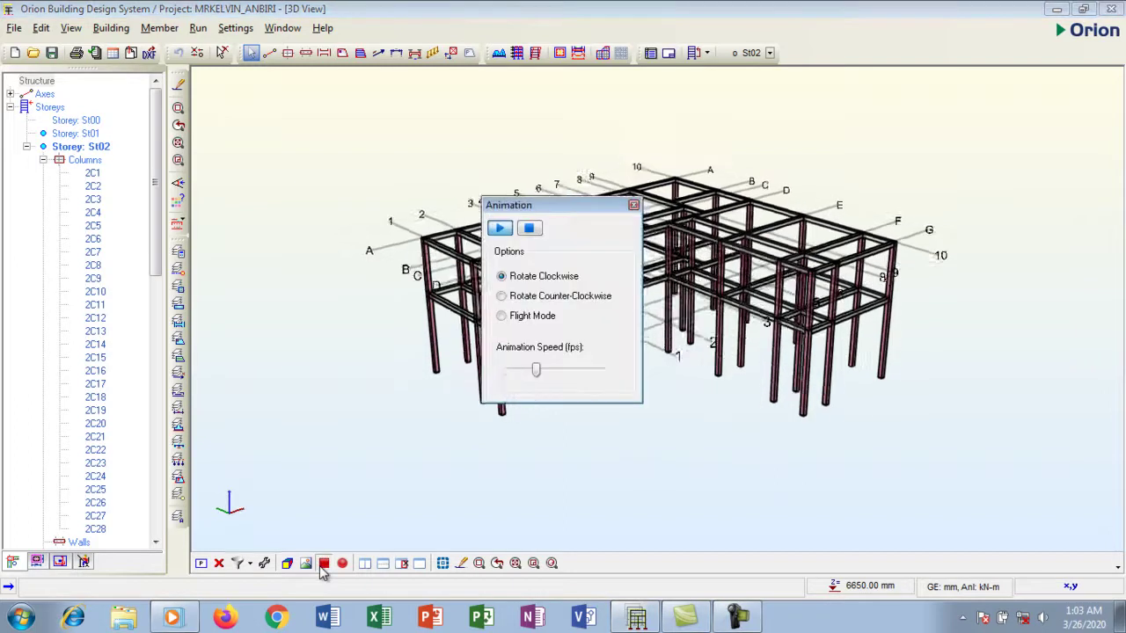
pyautogui.moveTo(563, 206); pyautogui.dragTo(327, 151)
pyautogui.moveTo(321, 136); pyautogui.dragTo(297, 112)
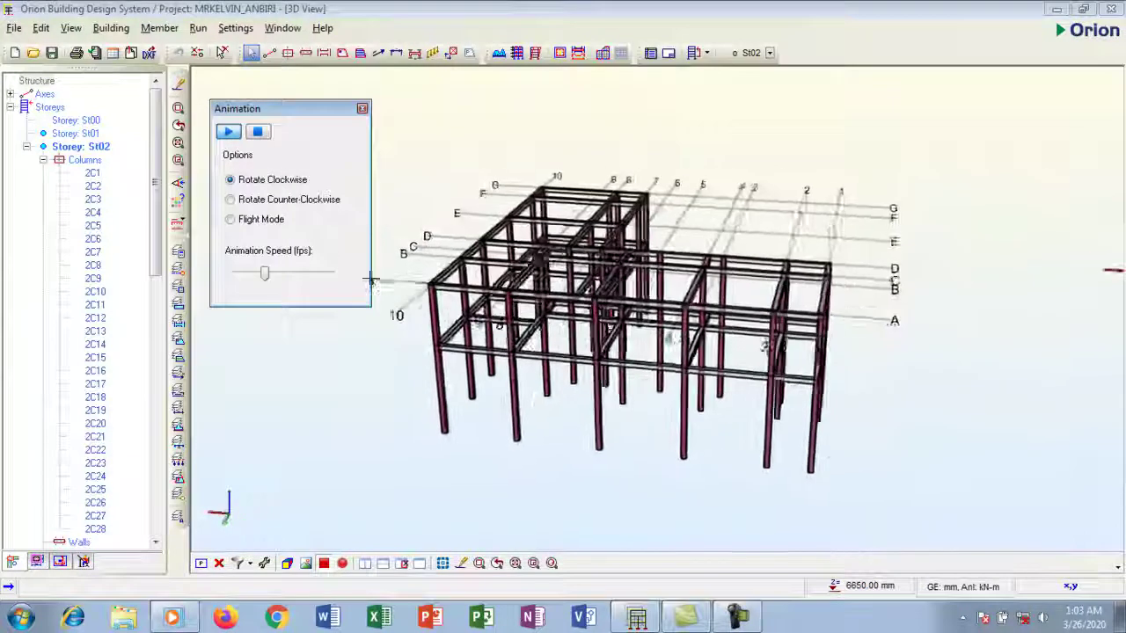
pyautogui.moveTo(268, 278)
pyautogui.mouseDown()
pyautogui.moveTo(333, 278)
pyautogui.moveTo(251, 271)
pyautogui.moveTo(276, 273)
pyautogui.mouseUp()
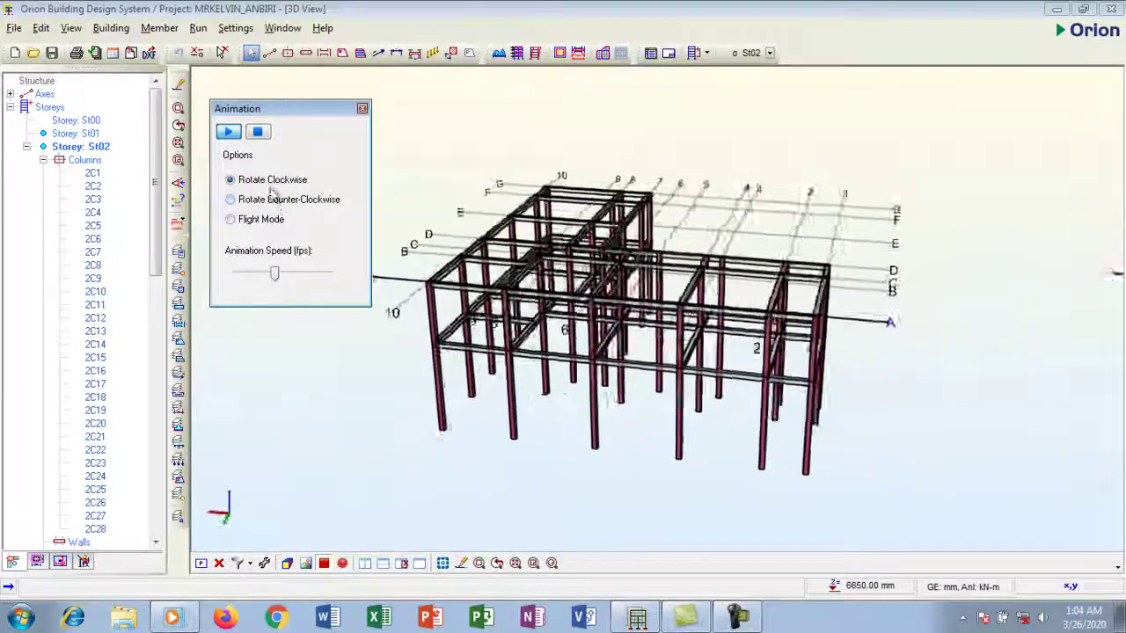
# View the model with counter-clockwise rotation and flight mode, pausing and resuming the animation and moving its window aside
pyautogui.click(260, 202)
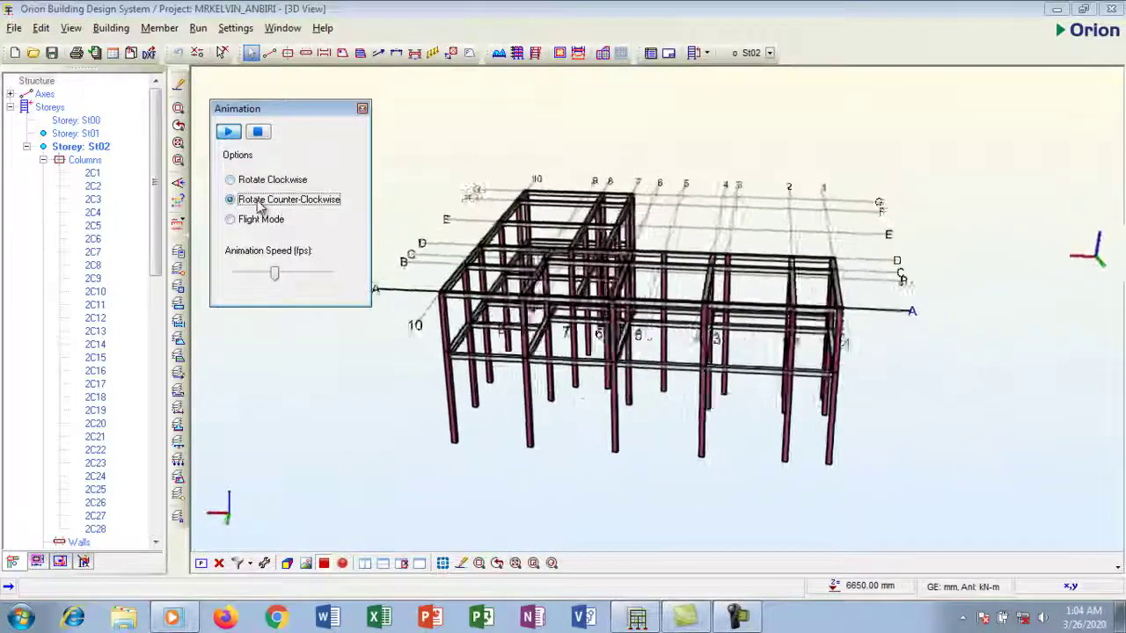
pyautogui.click(263, 224)
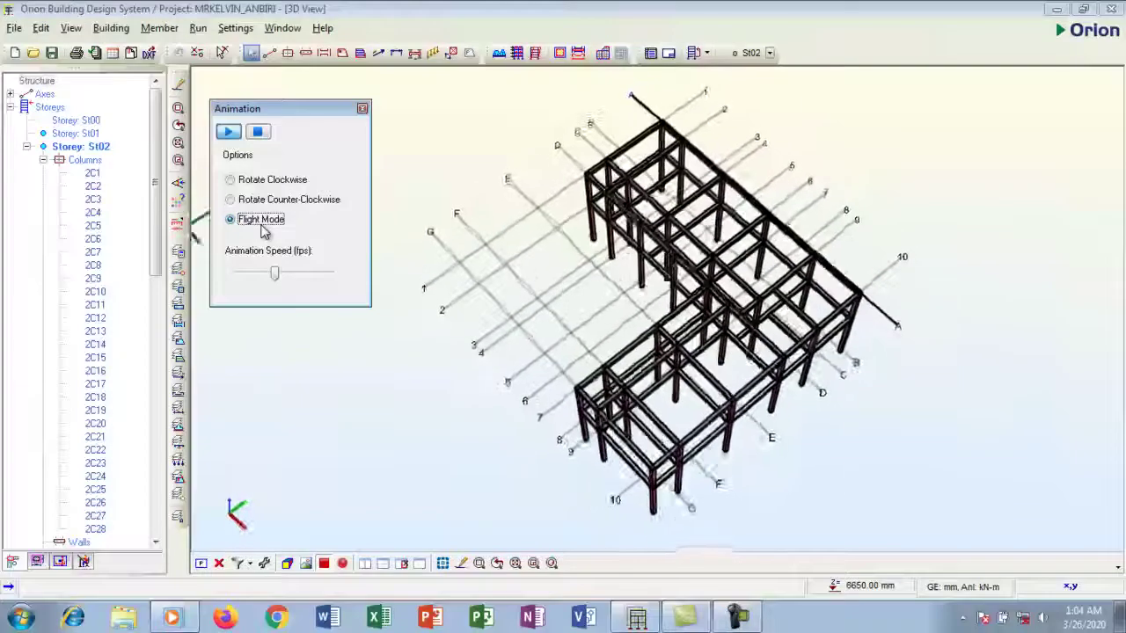
pyautogui.click(258, 132)
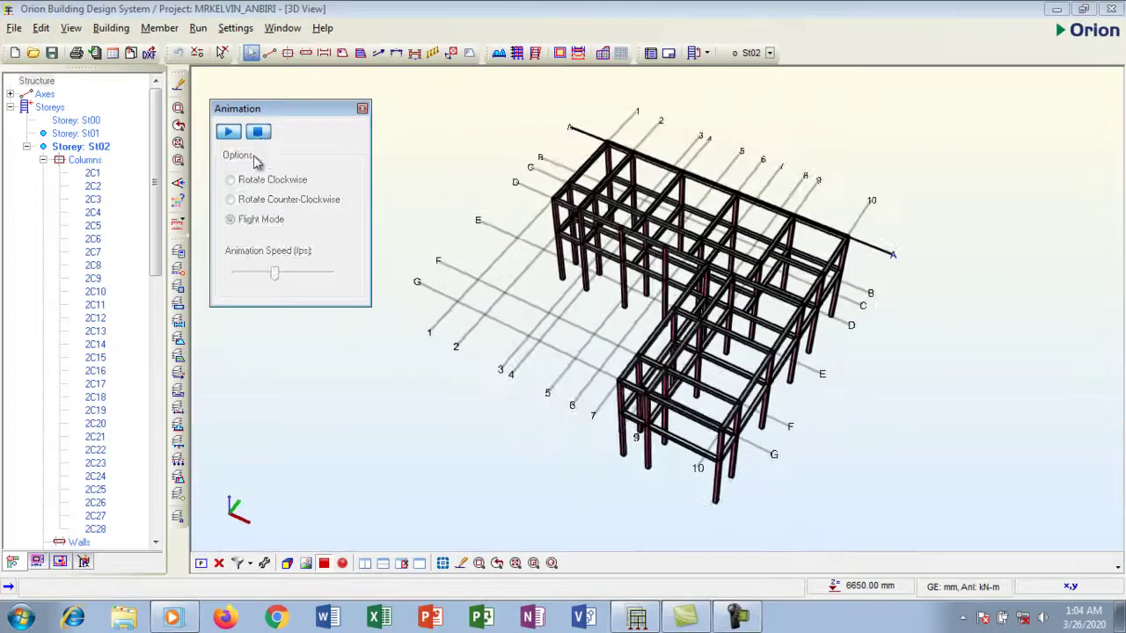
pyautogui.click(255, 132)
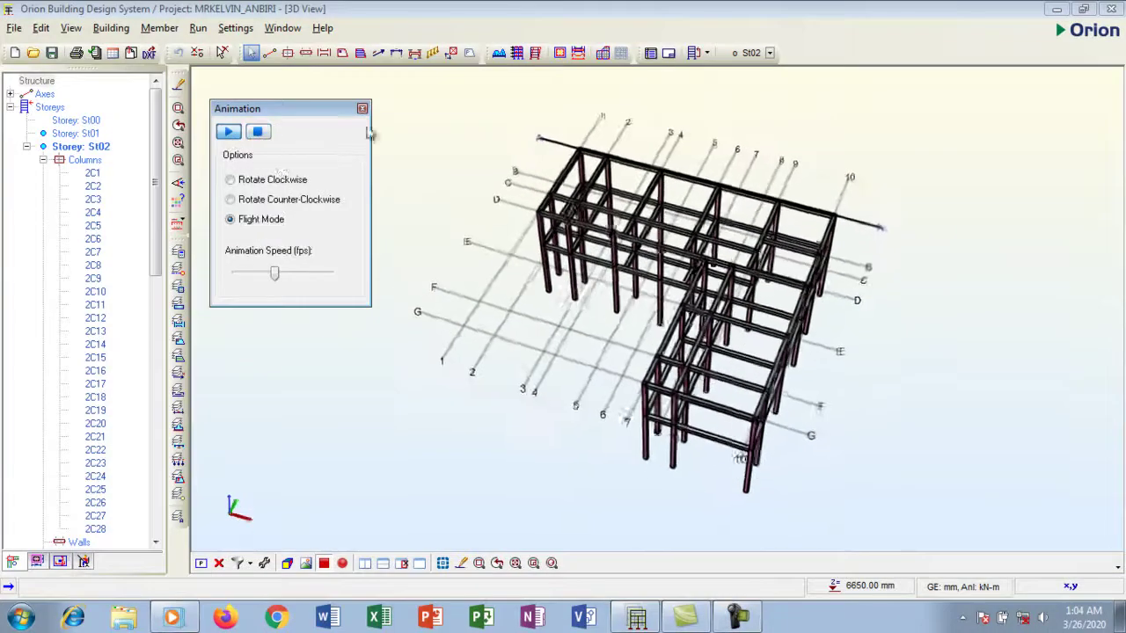
pyautogui.moveTo(328, 109); pyautogui.dragTo(380, 109)
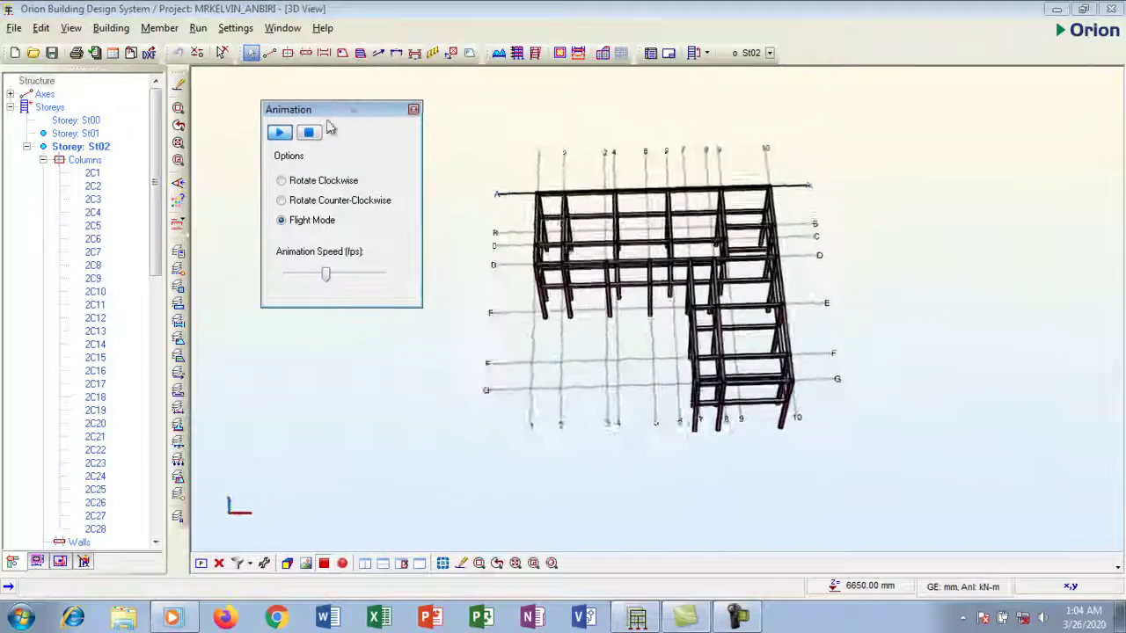
# Close the animation controls and return to the St02 floor plan to inspect its beam and column layout
pyautogui.click(413, 110)
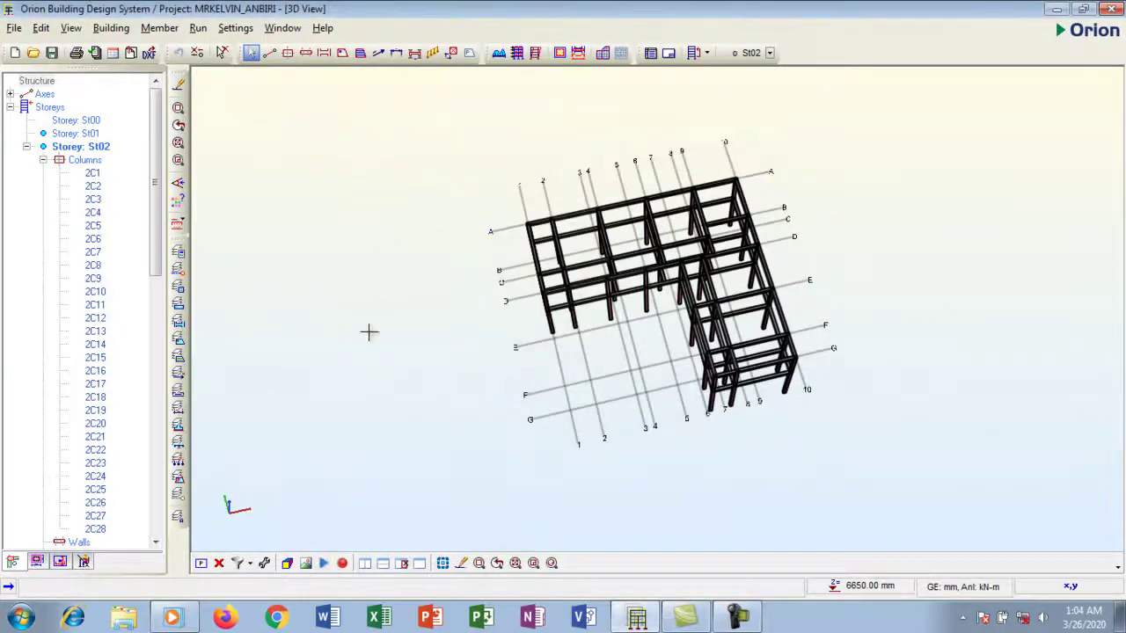
pyautogui.click(201, 563)
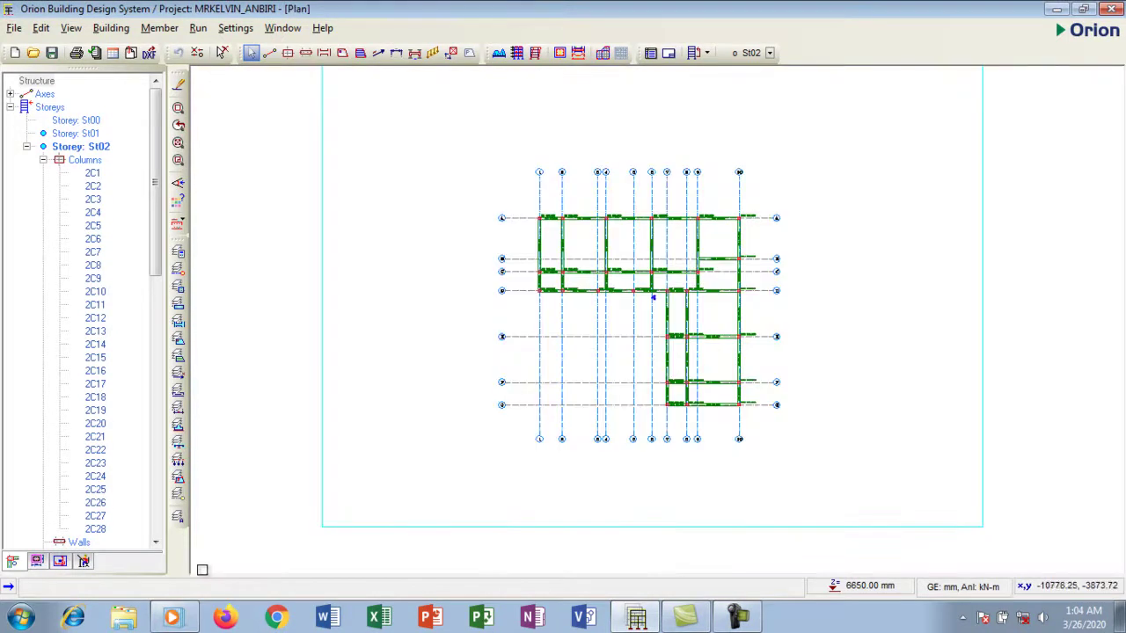
pyautogui.click(243, 497)
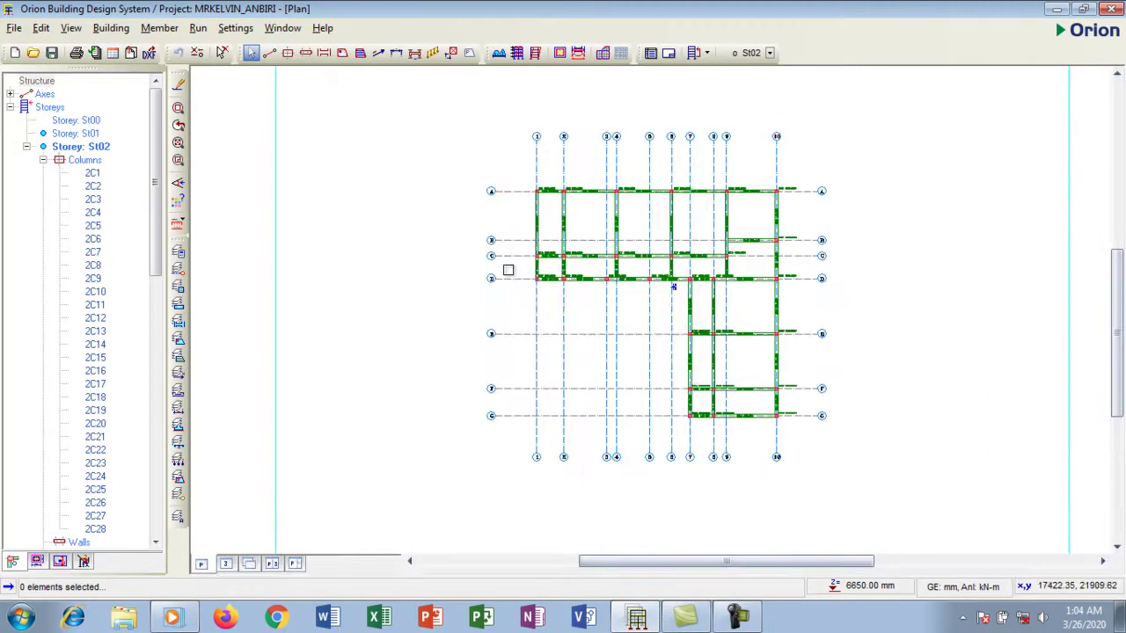
pyautogui.scroll(-2, 504, 268)
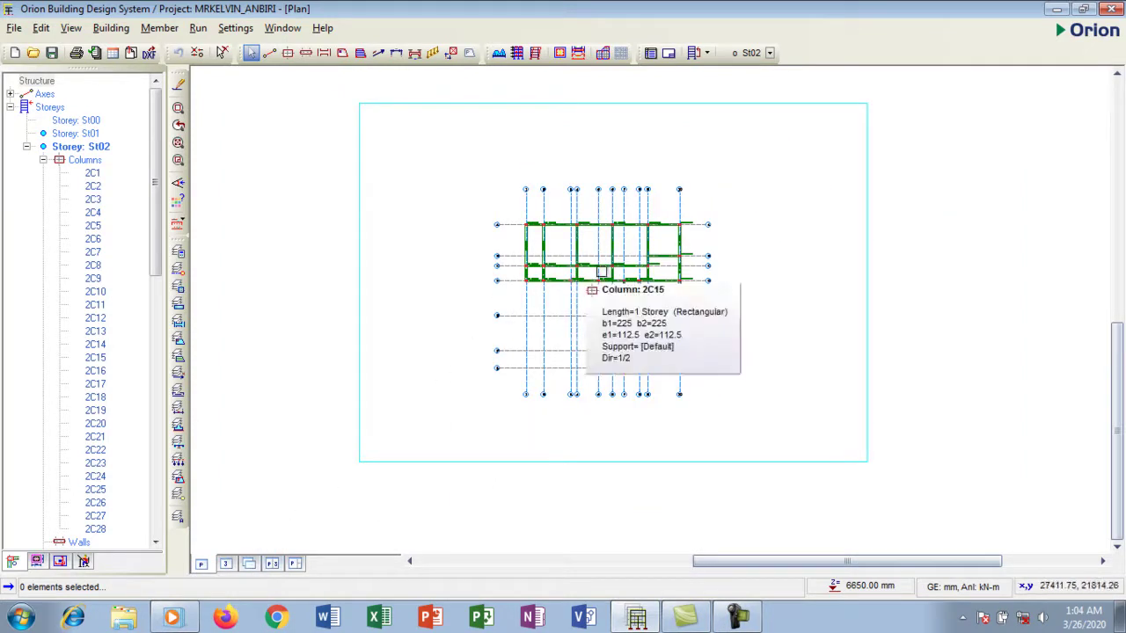
pyautogui.scroll(1, 589, 273)
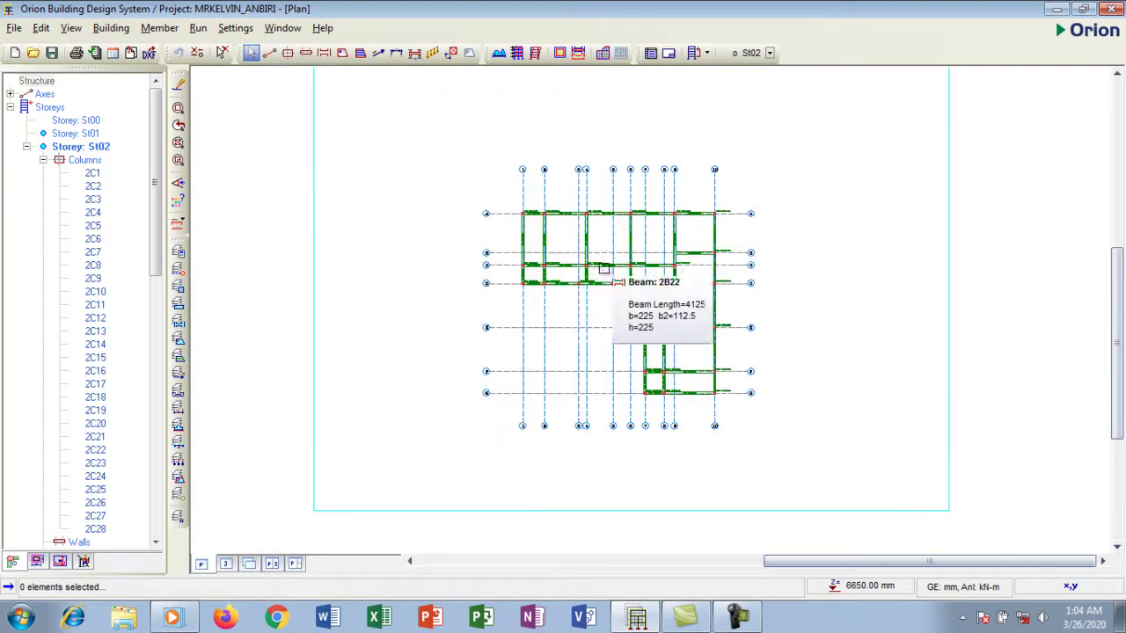
# Show the building in 3D again, play the flight mode animation at a higher speed with its window moved aside, and stop it
pyautogui.click(226, 564)
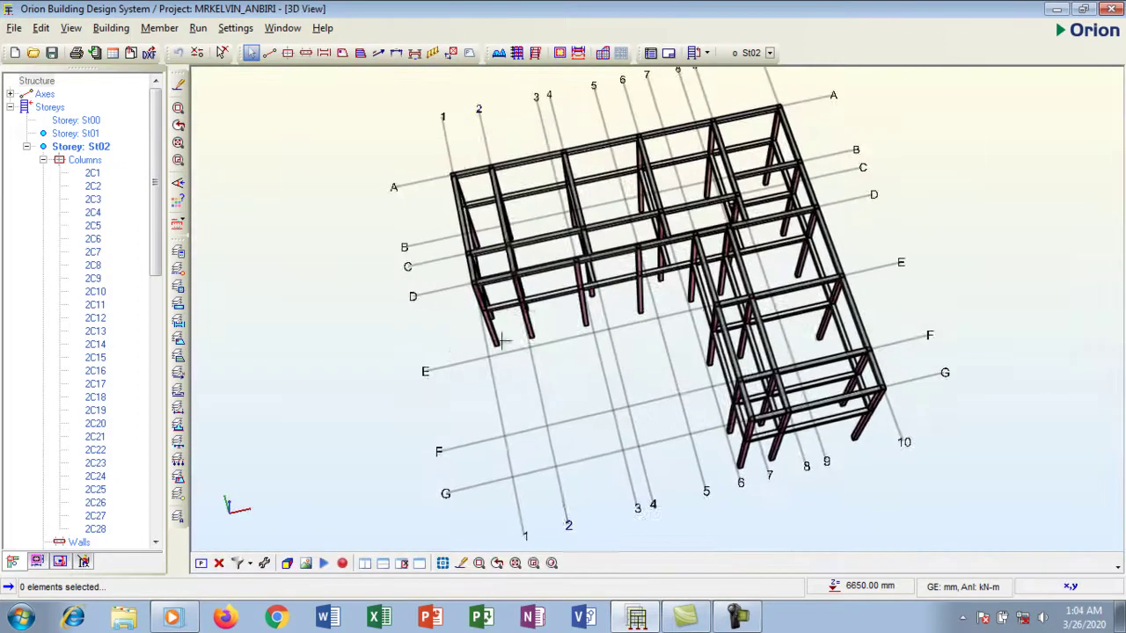
pyautogui.click(324, 563)
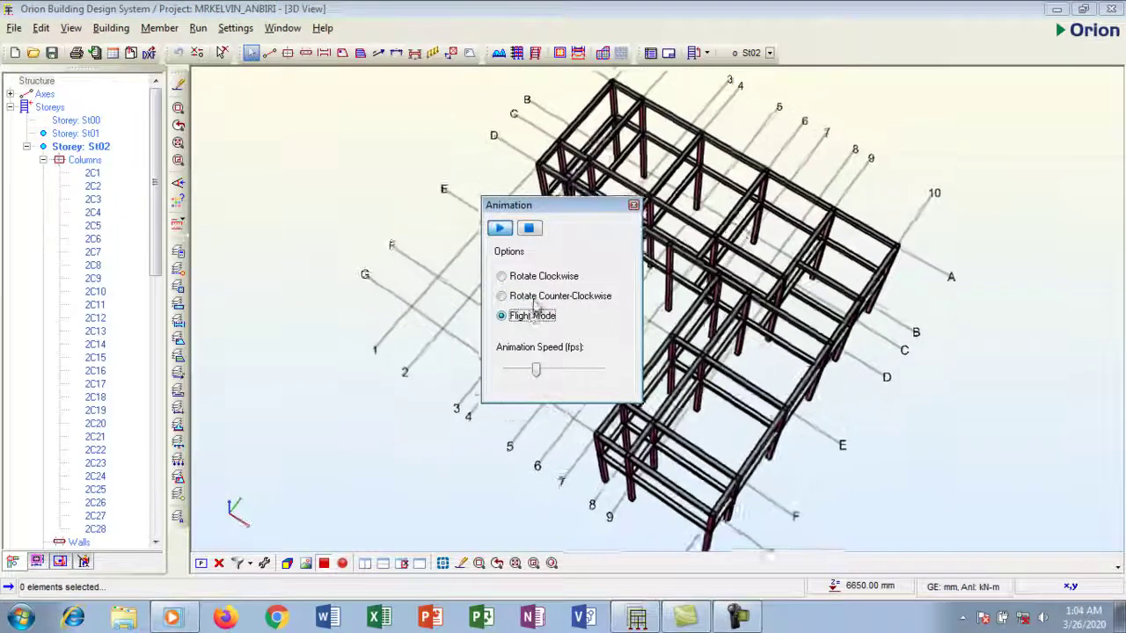
pyautogui.moveTo(538, 375); pyautogui.dragTo(591, 371)
pyautogui.moveTo(519, 213); pyautogui.dragTo(273, 148)
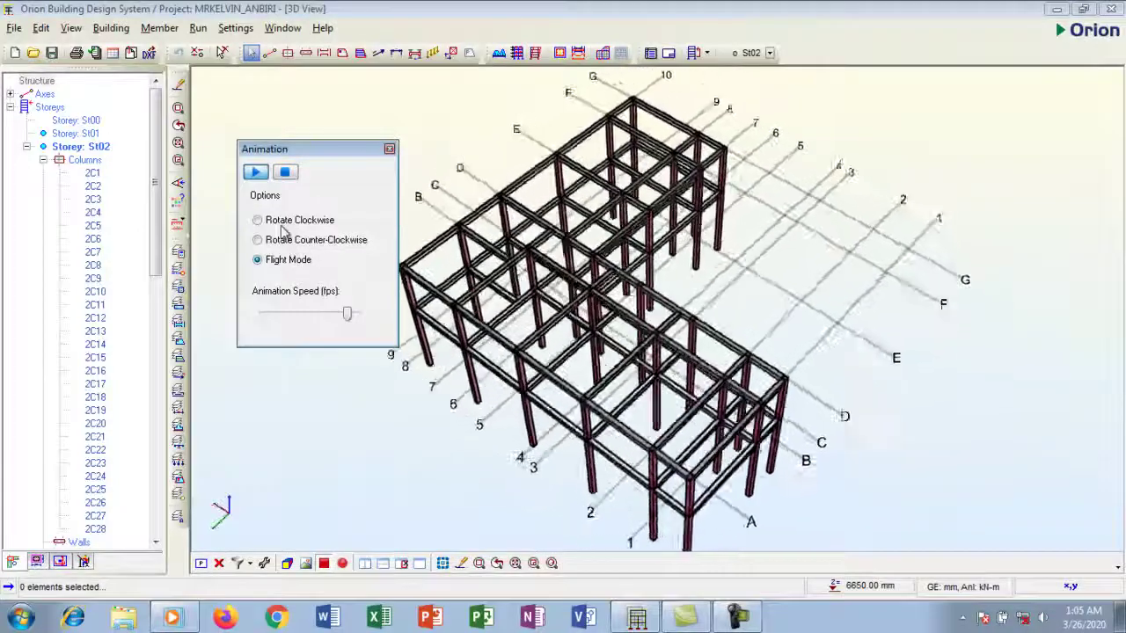
pyautogui.click(287, 174)
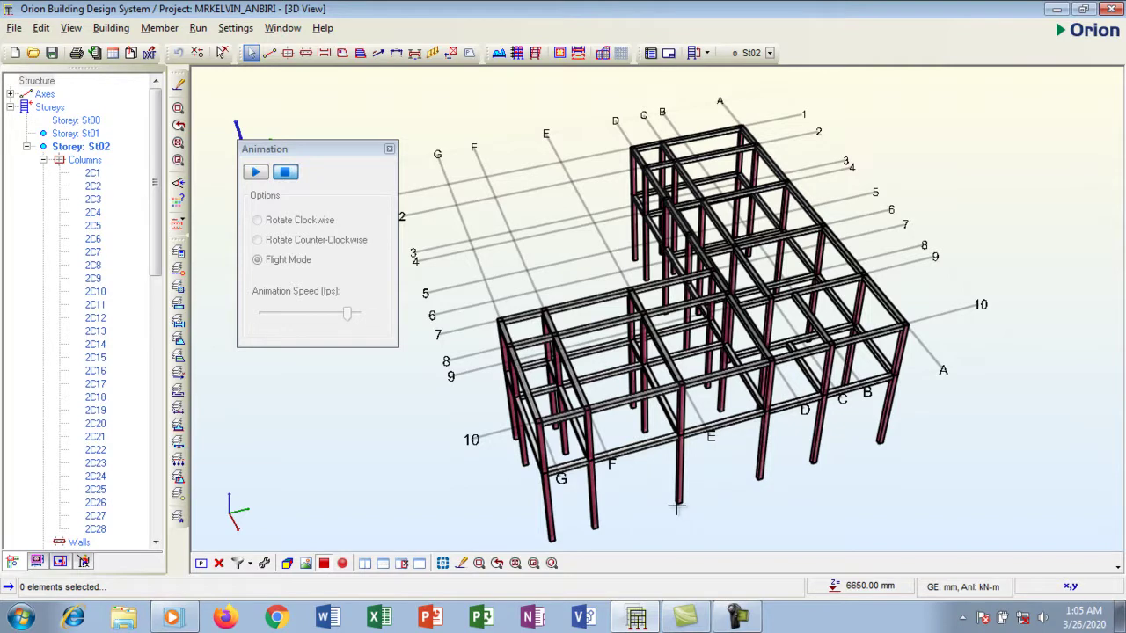
# Examine the beams and columns of the two-storey 3D frame up close, and close the animation controls
pyautogui.scroll(3, 675, 523)
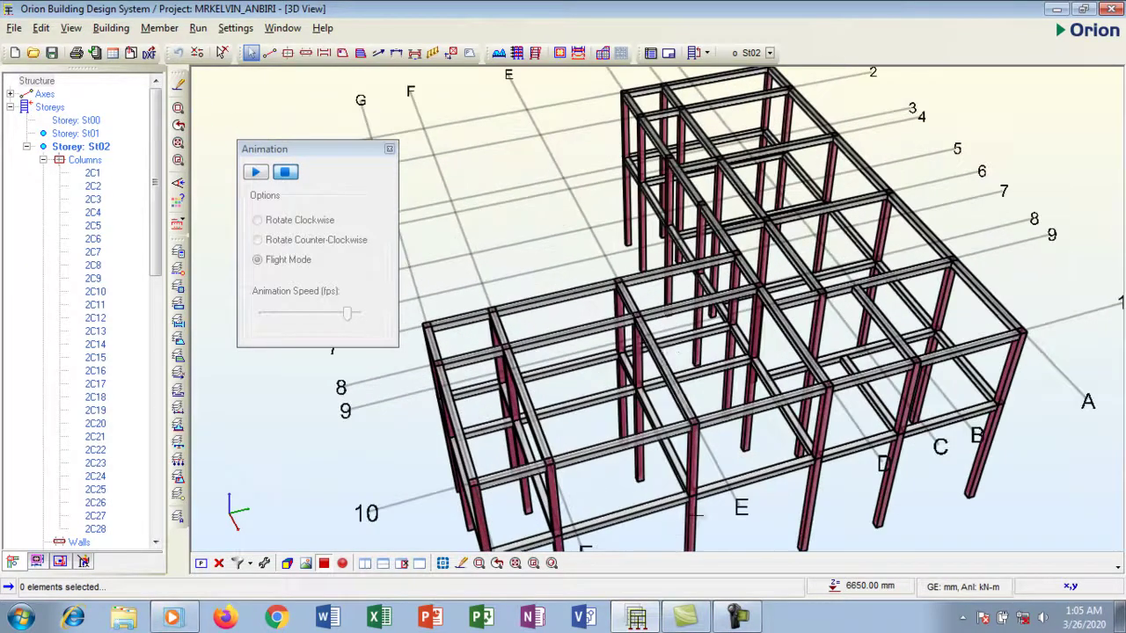
pyautogui.scroll(-2, 674, 523)
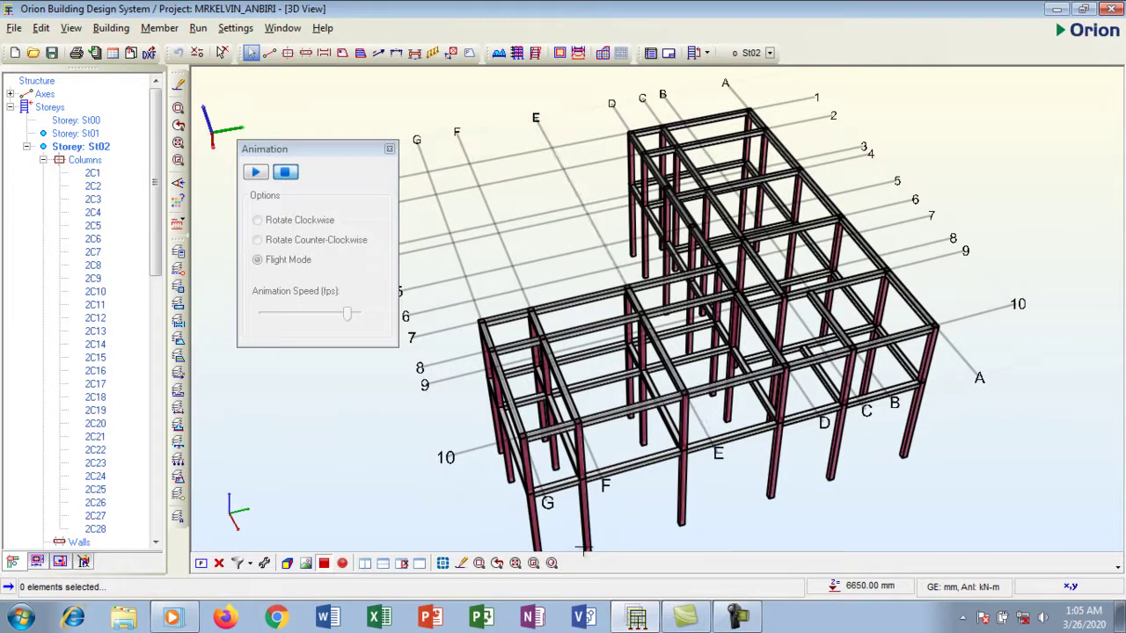
pyautogui.scroll(2, 686, 541)
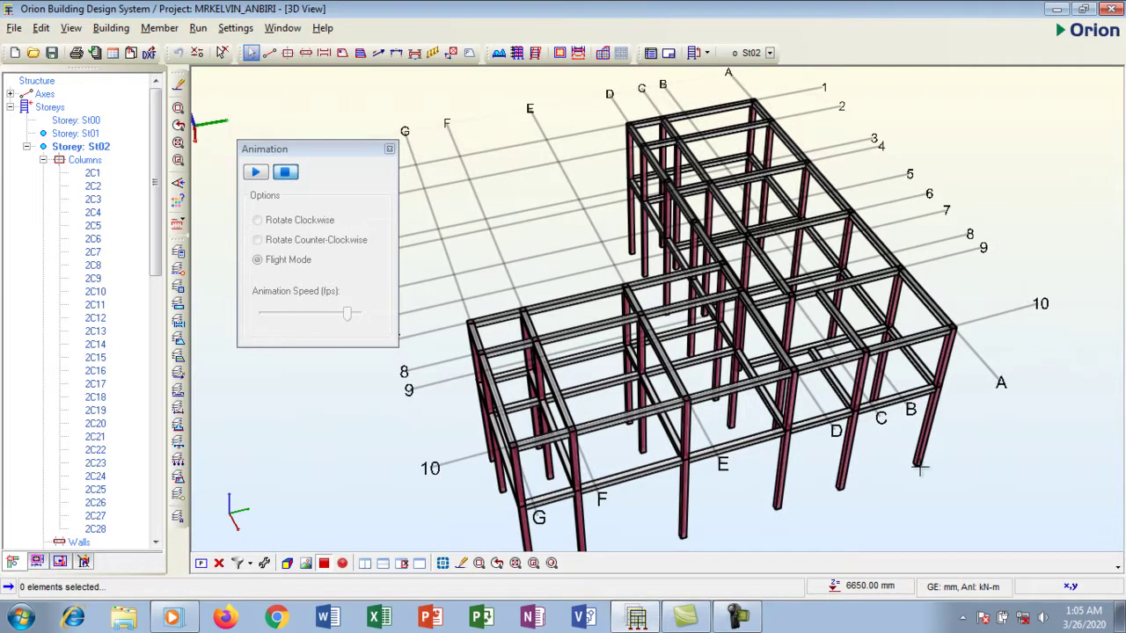
pyautogui.scroll(2, 919, 470)
pyautogui.scroll(1, 982, 504)
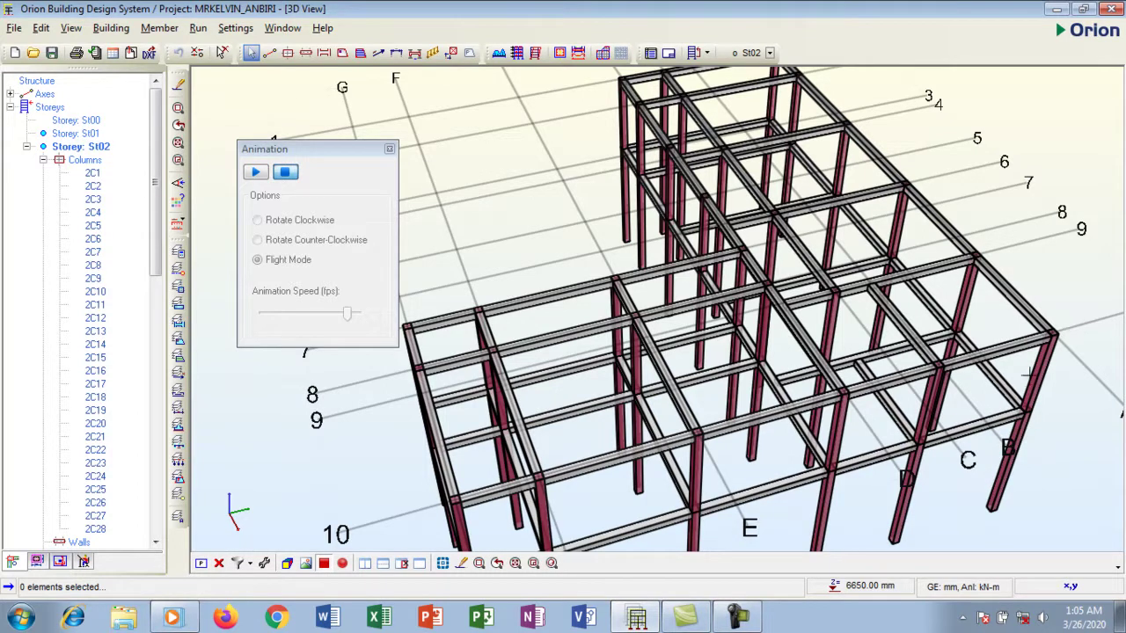
pyautogui.scroll(-2, 543, 319)
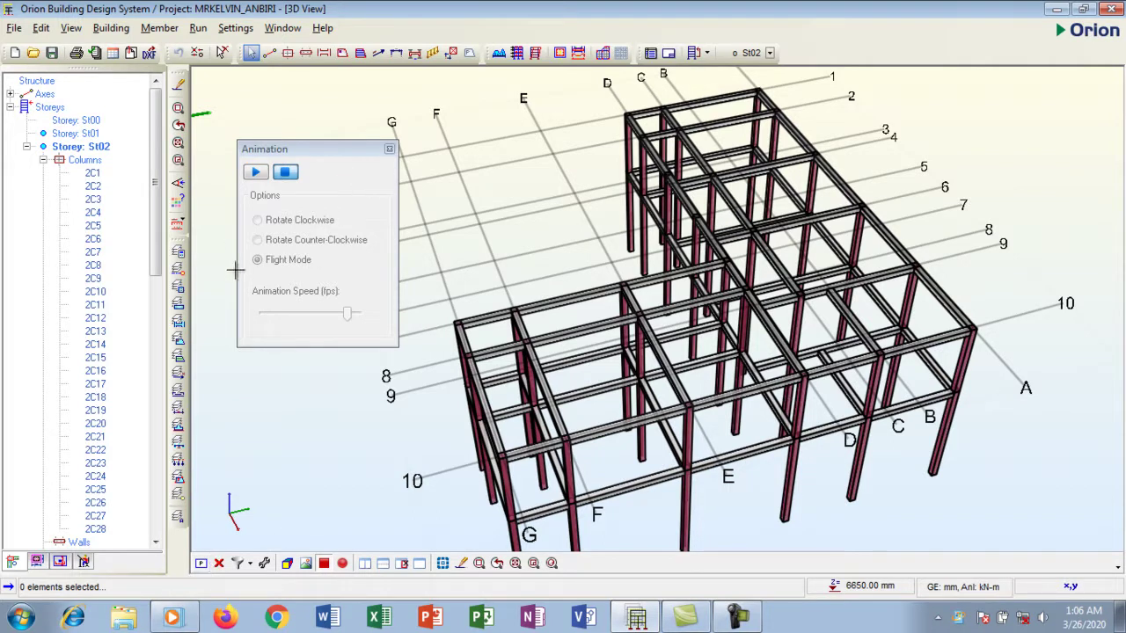
pyautogui.click(389, 149)
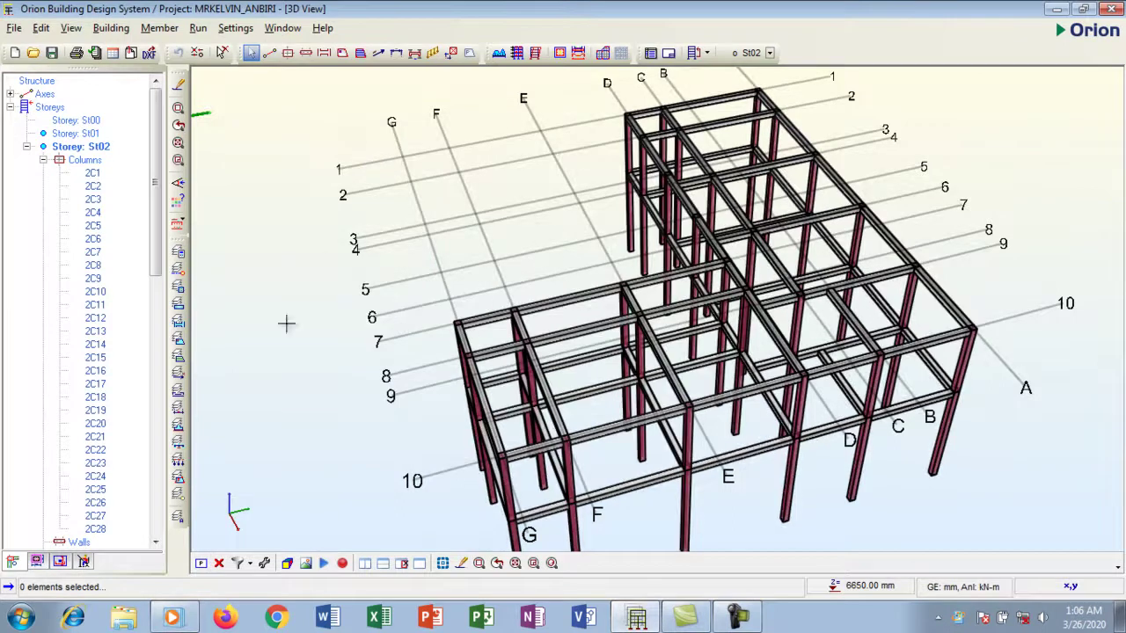
# Switch back from the 3D frame to the plan view and look over the whole St02 layout
pyautogui.click(200, 563)
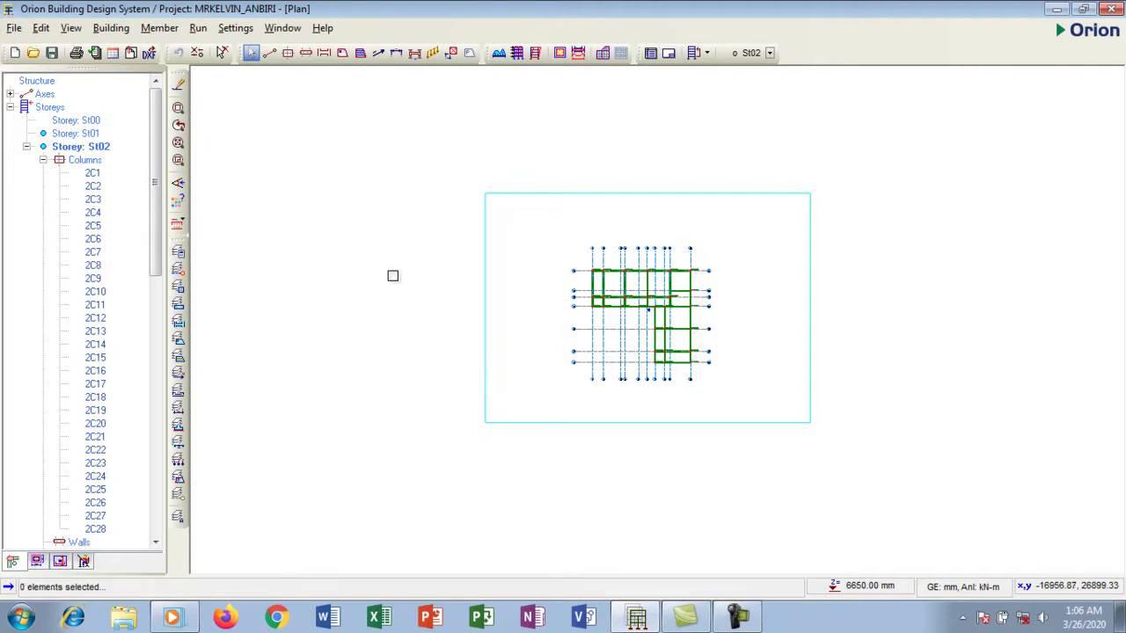
pyautogui.scroll(1, 392, 275)
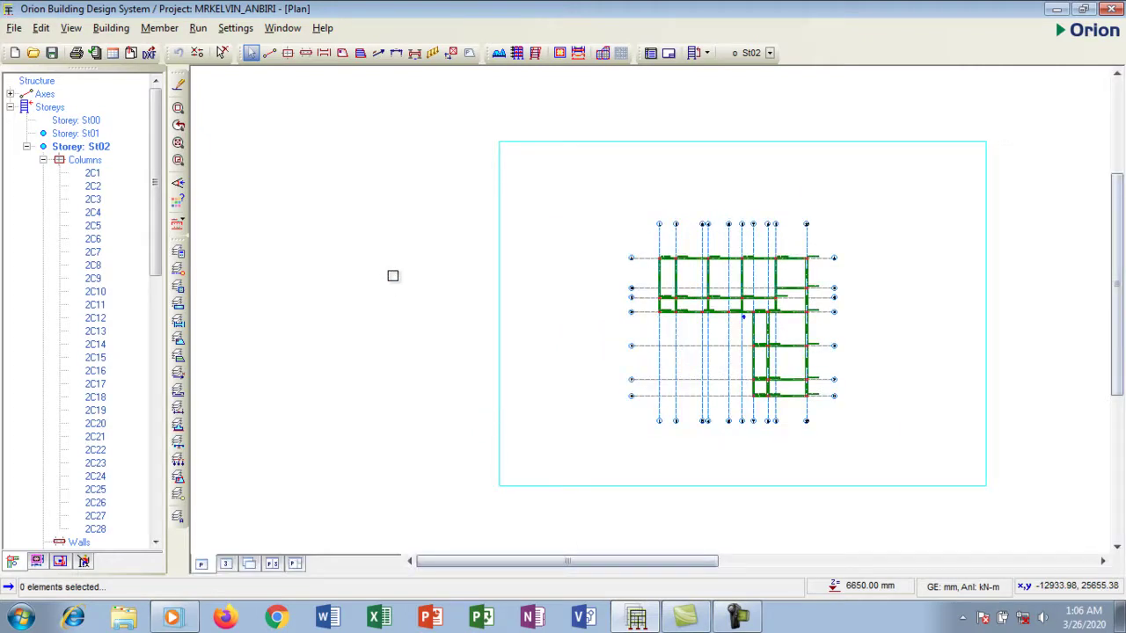
pyautogui.scroll(-1, 392, 275)
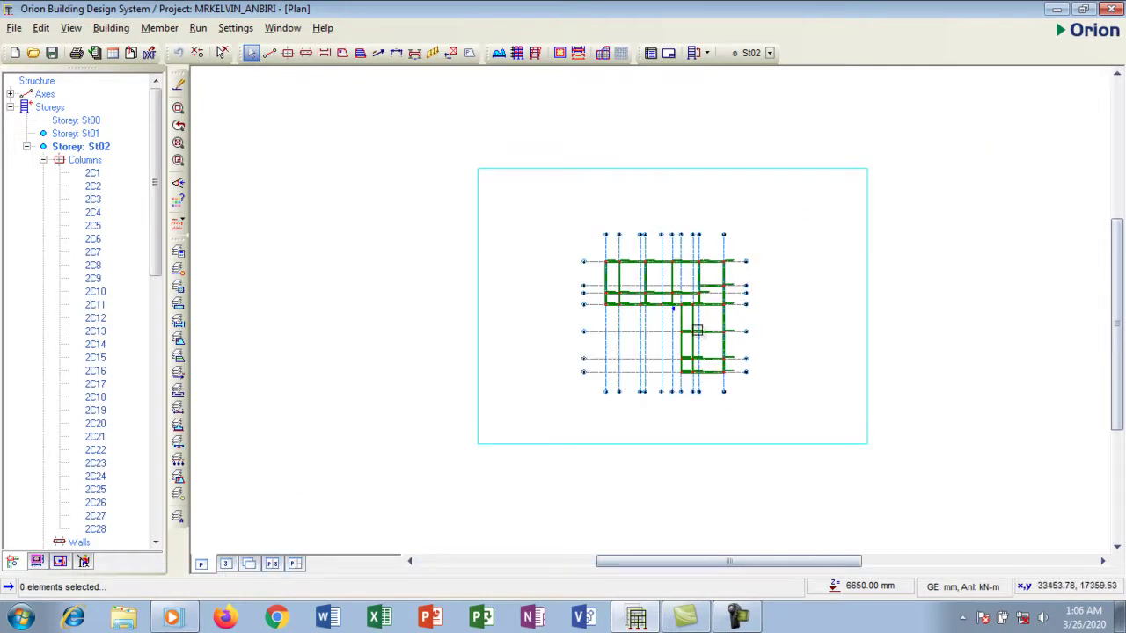
pyautogui.scroll(1, 698, 330)
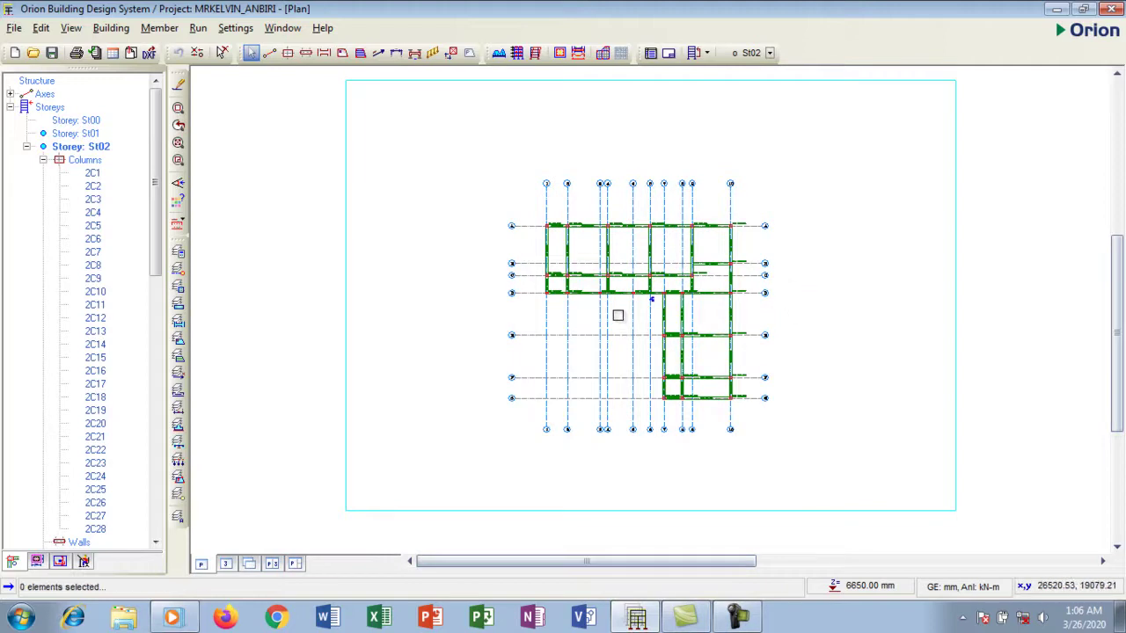
pyautogui.scroll(1, 618, 315)
pyautogui.moveTo(155, 160)
pyautogui.mouseDown()
pyautogui.moveTo(156, 428)
pyautogui.moveTo(160, 142)
pyautogui.mouseUp()
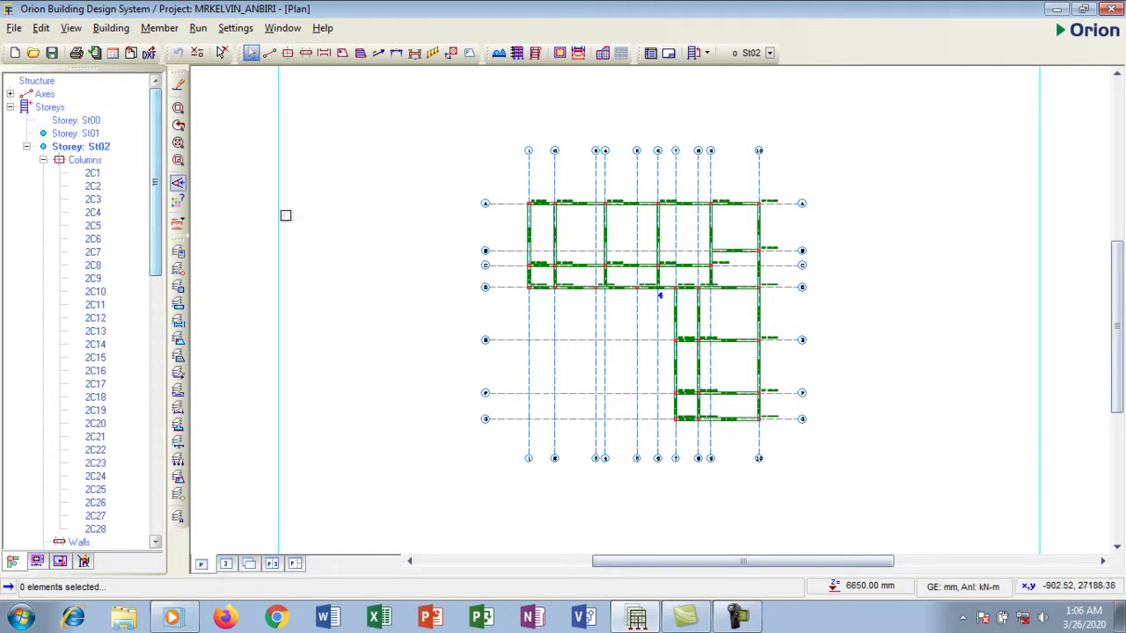